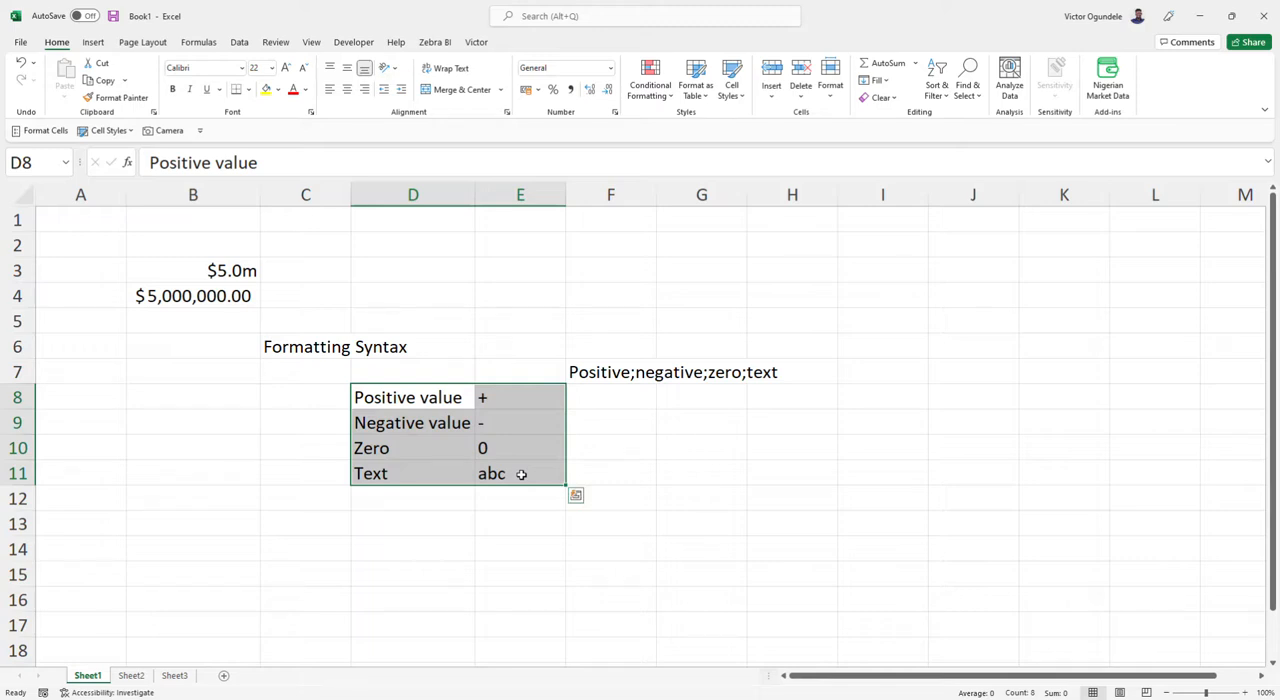
Enter 12345 in cell H3 and reselect that cell.
click(578, 374)
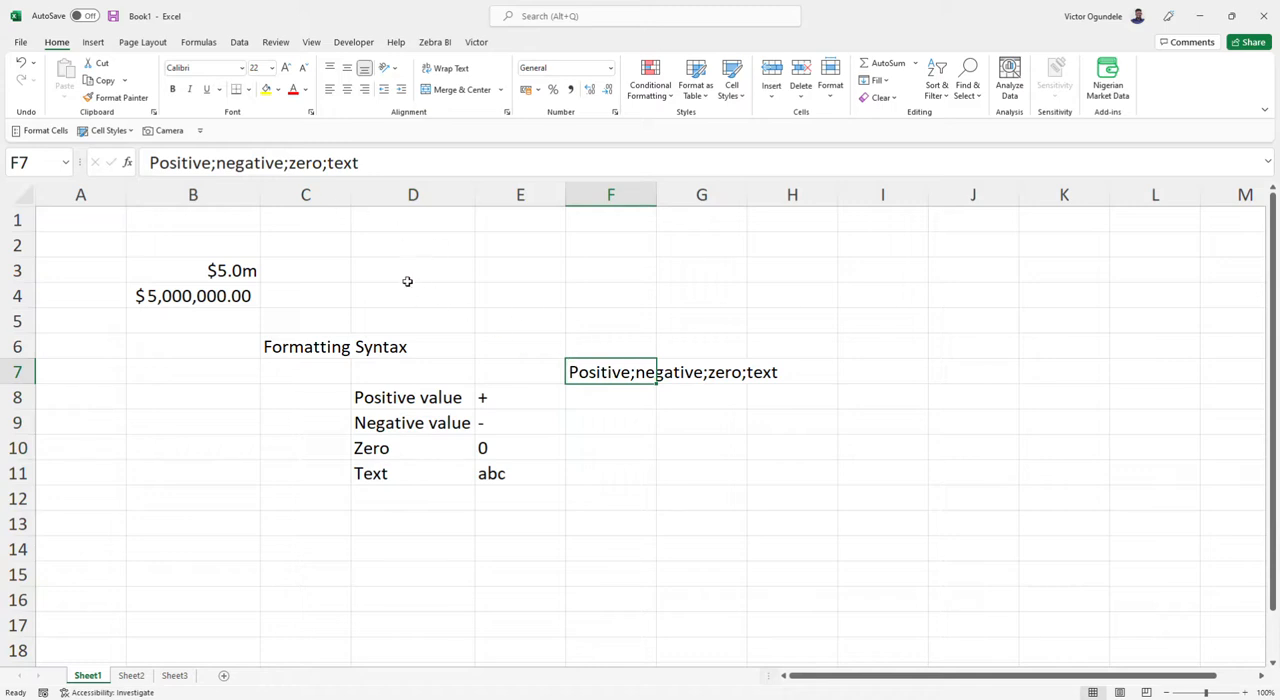
click(794, 268)
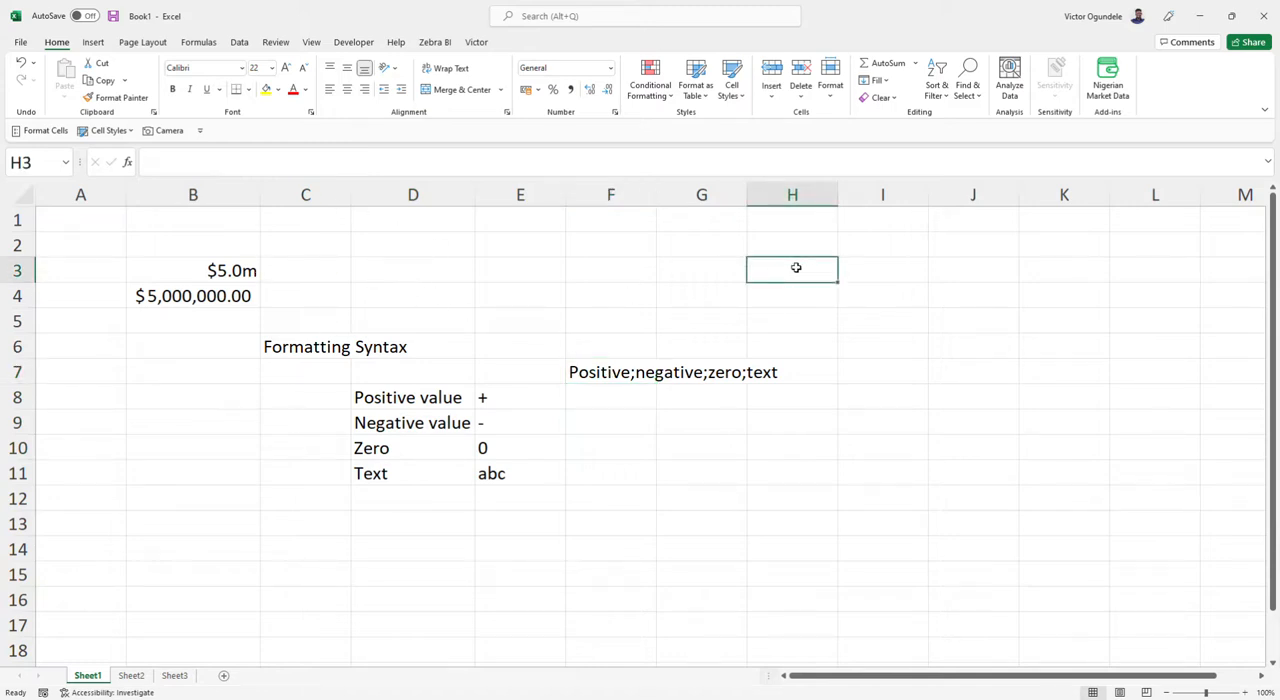
text(12345)
key(Return)
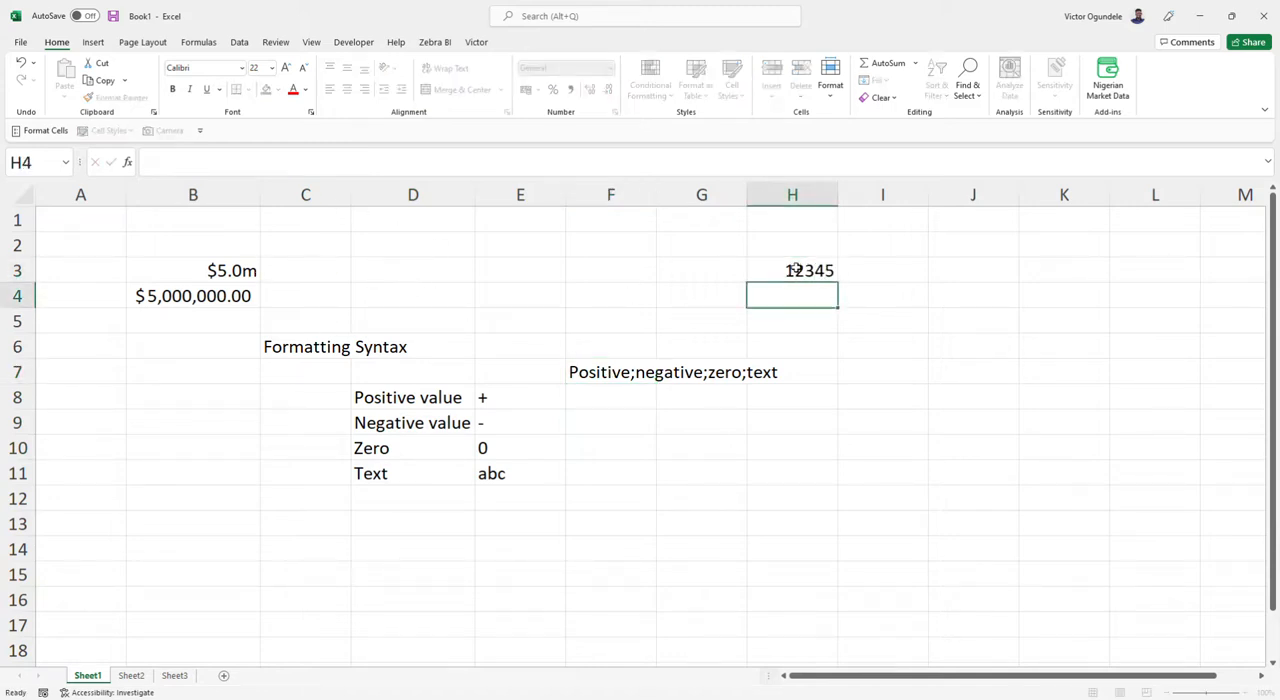
click(795, 269)
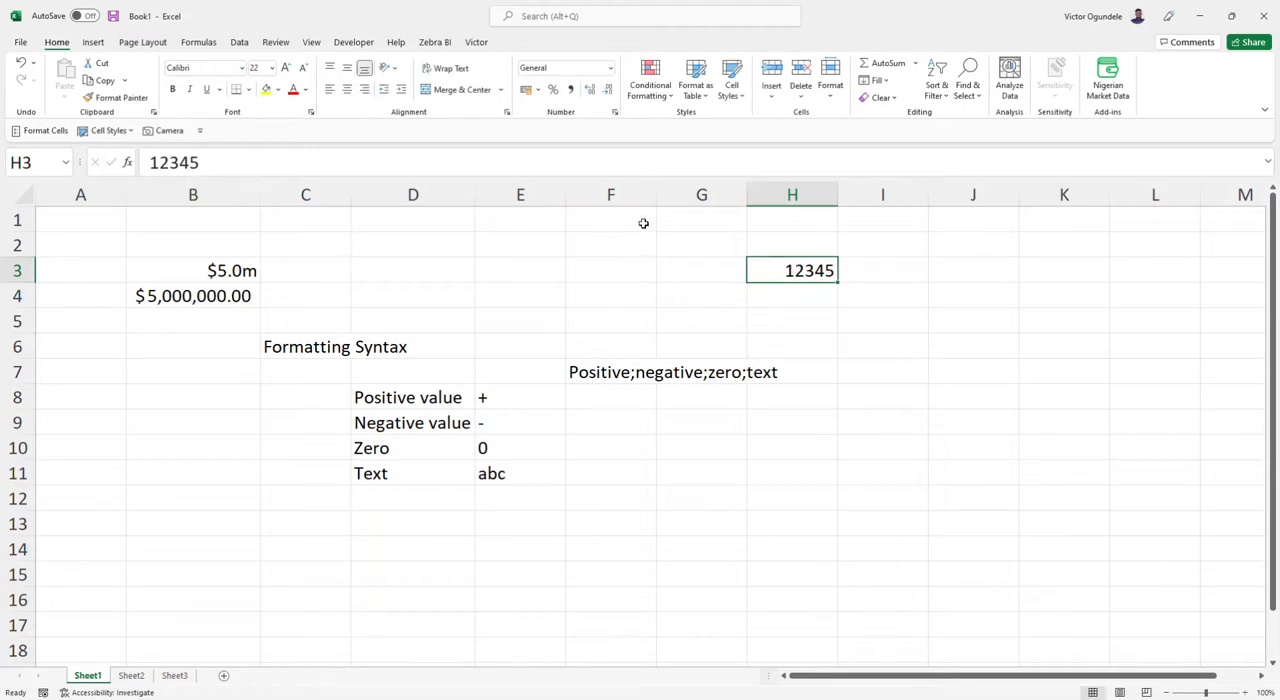
key(ctrl+1)
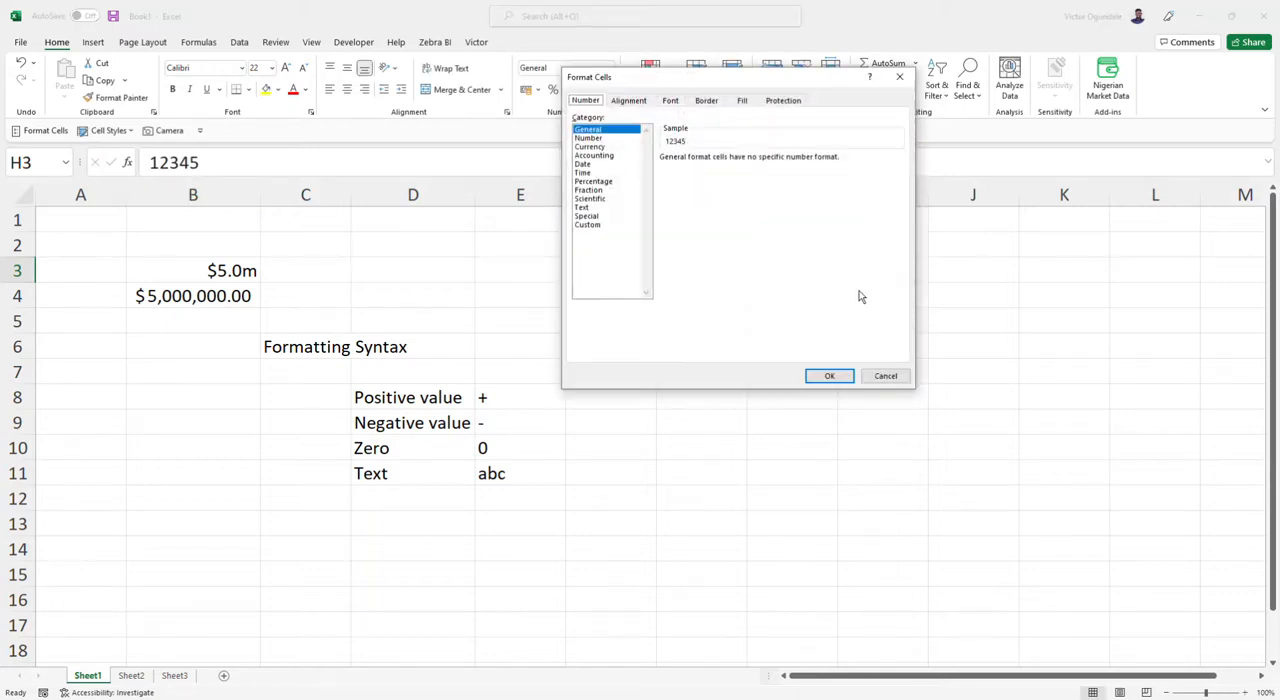
click(885, 376)
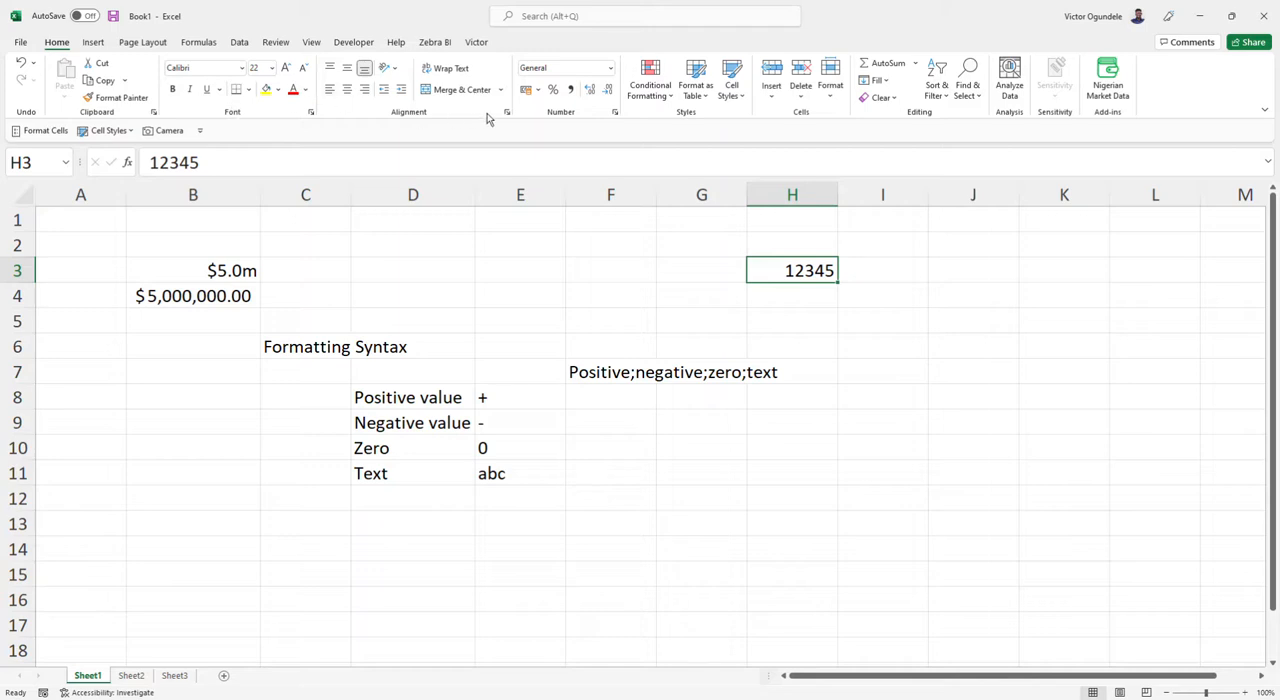
click(311, 112)
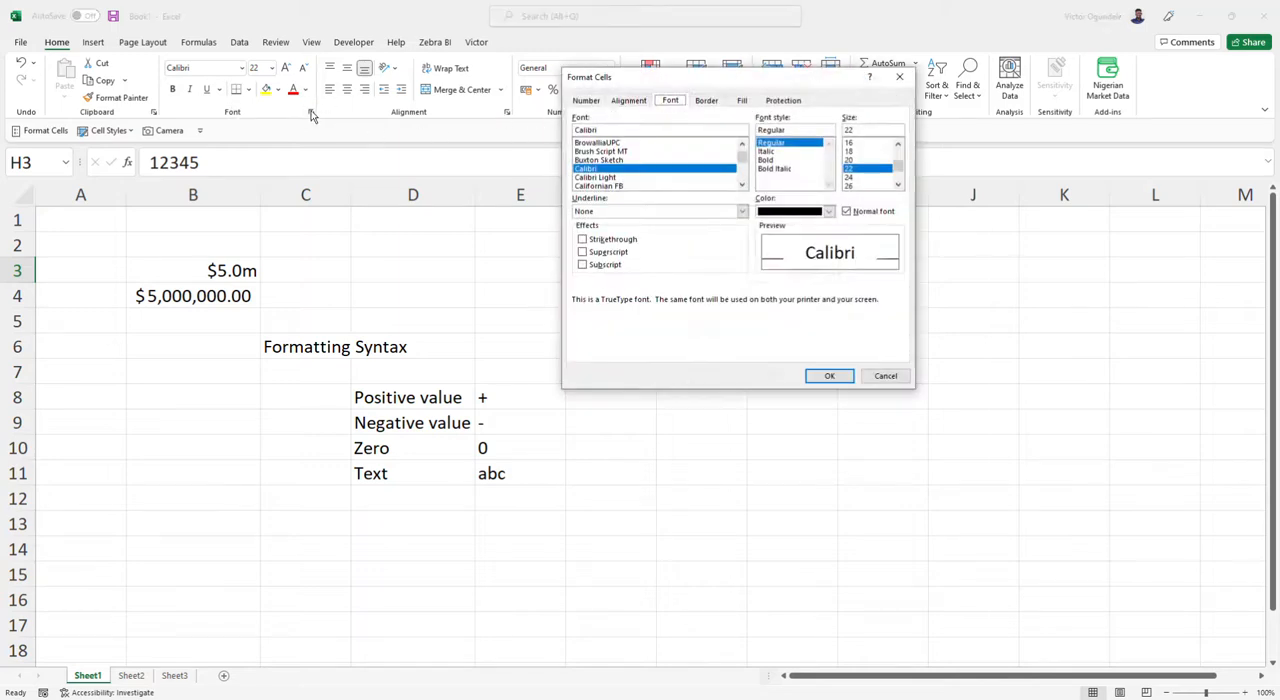
click(582, 101)
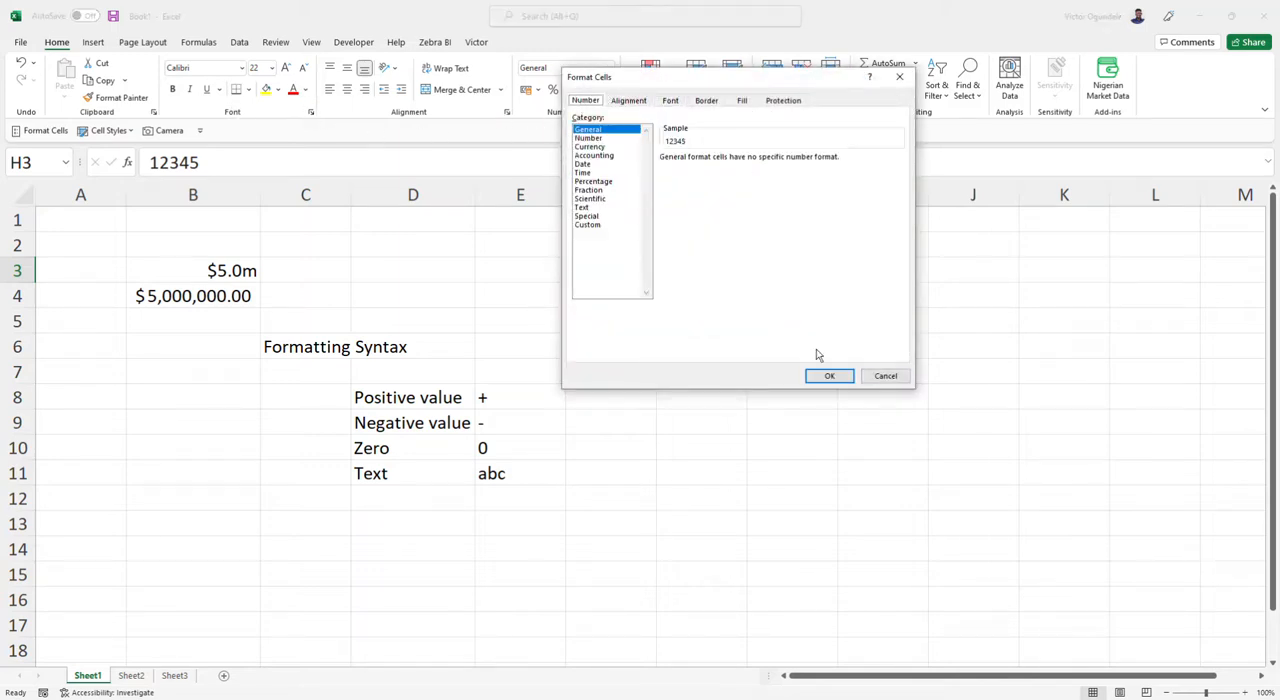
click(885, 376)
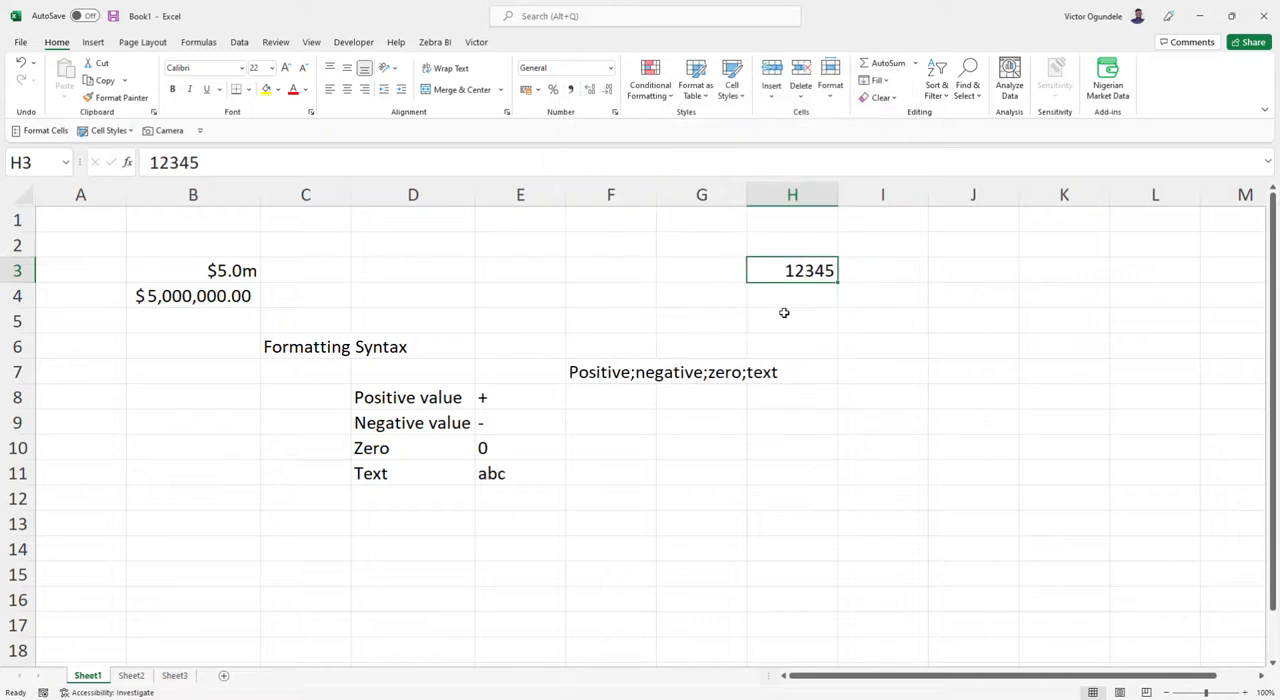
Open the Format Cells dialog for H3, move it clear of the cell, and examine the Number category's negative number styles.
key(ctrl+1)
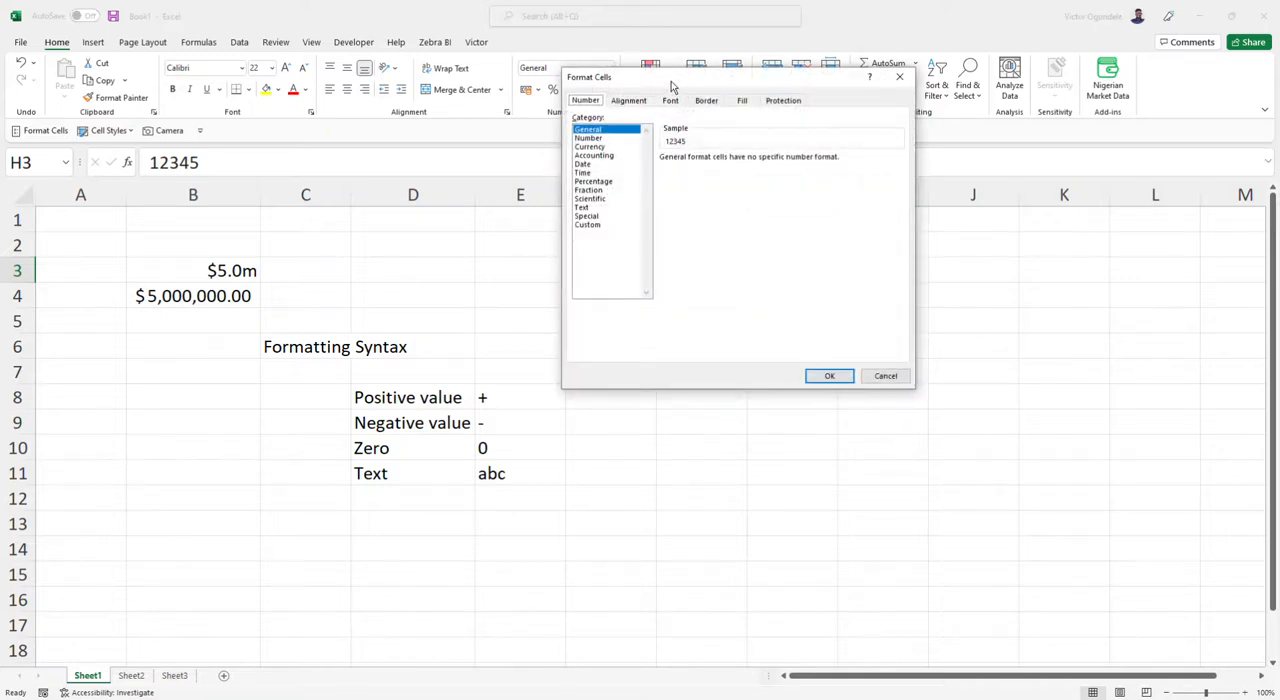
drag(672, 85, 570, 220)
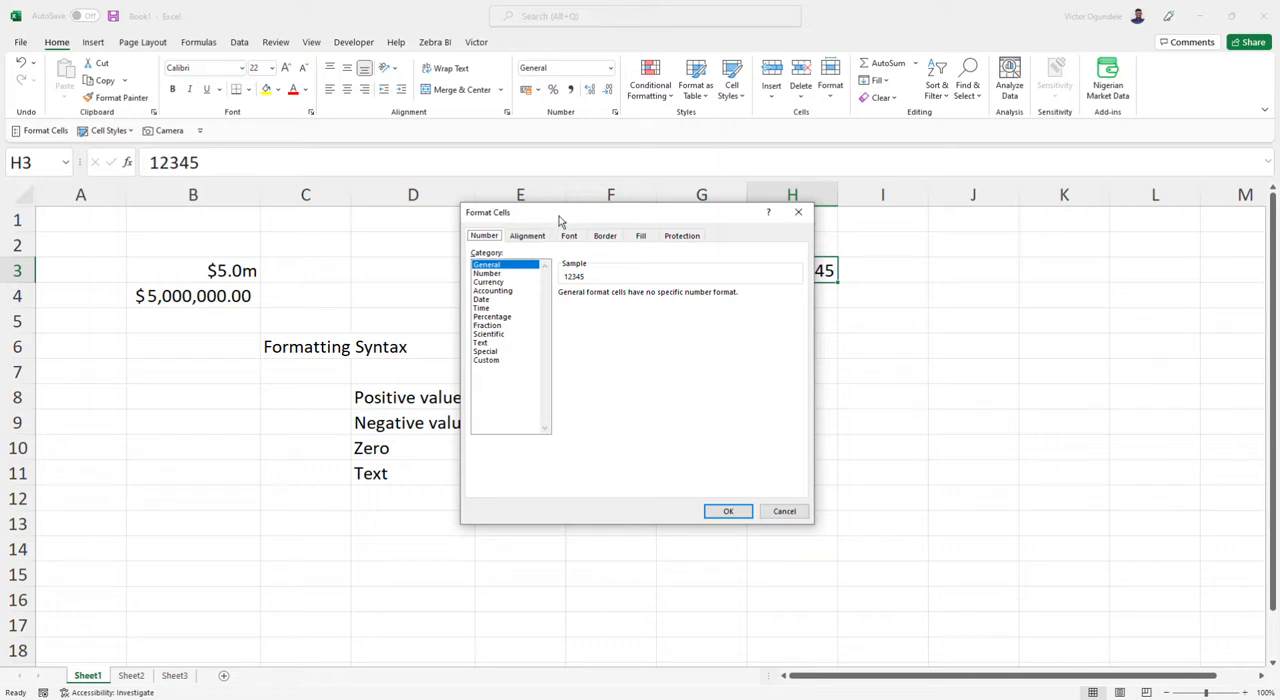
drag(557, 220, 413, 188)
click(345, 242)
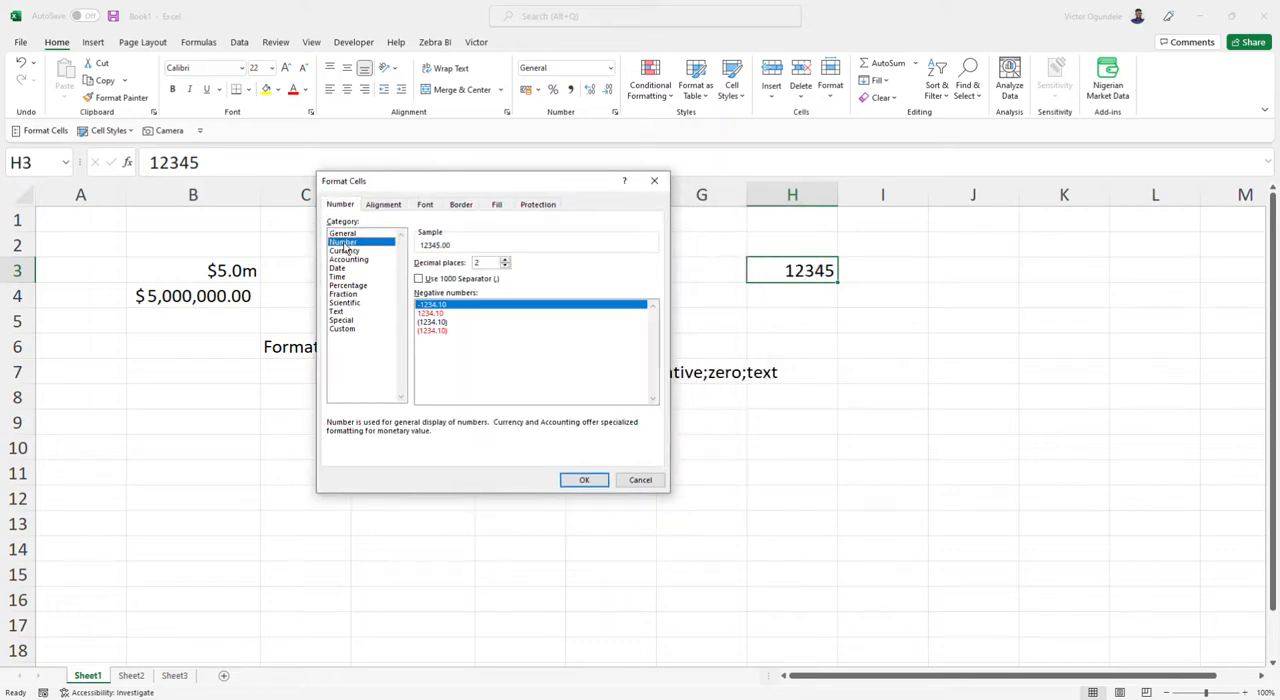
click(455, 322)
click(450, 331)
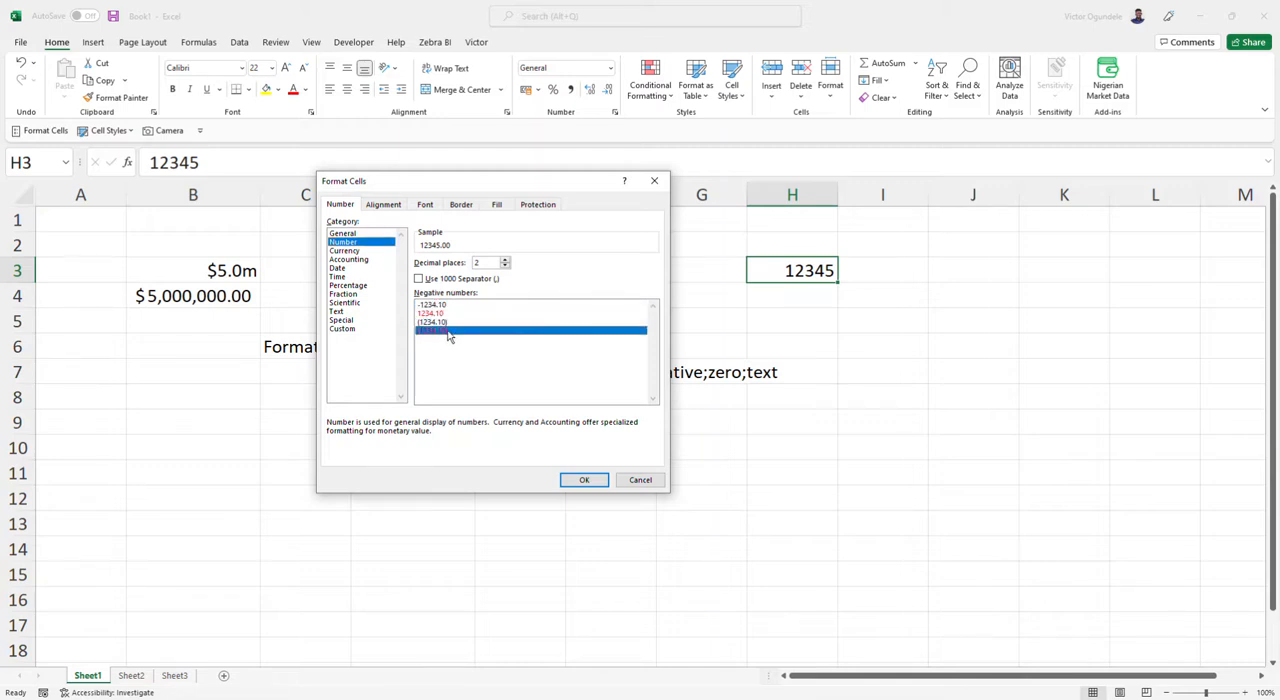
click(452, 305)
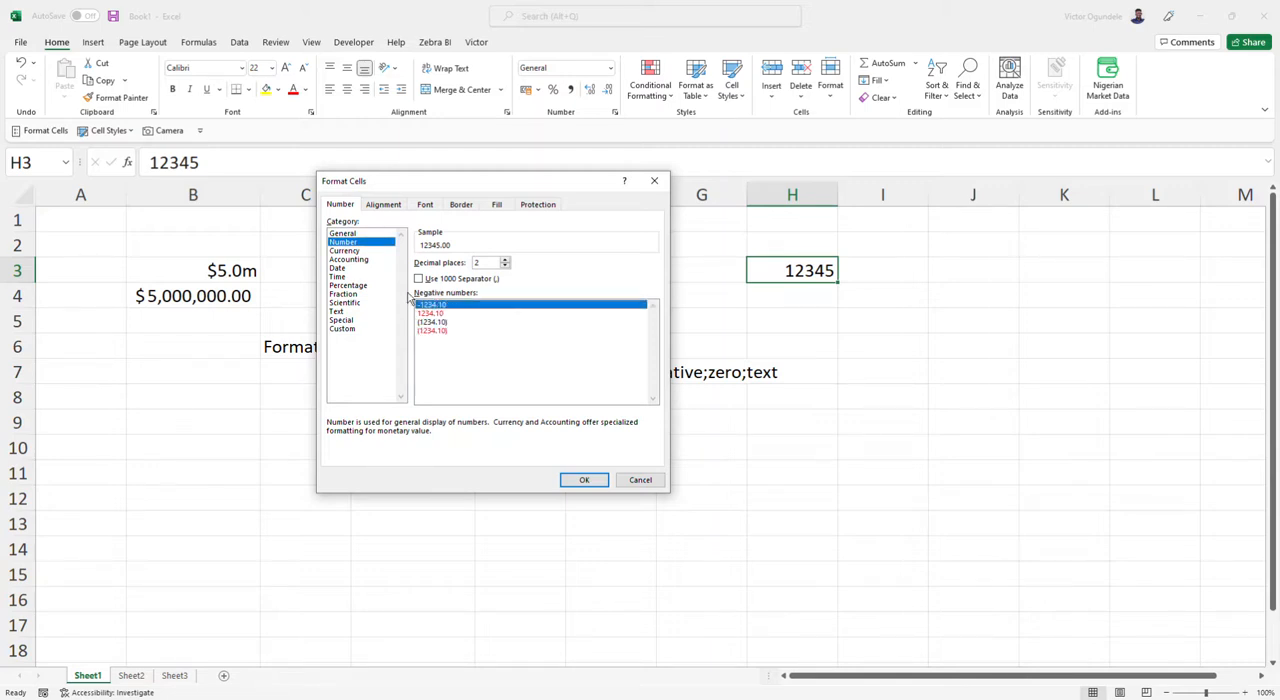
Look through the Currency and Accounting format categories, including the list of available Accounting currency symbols.
click(345, 250)
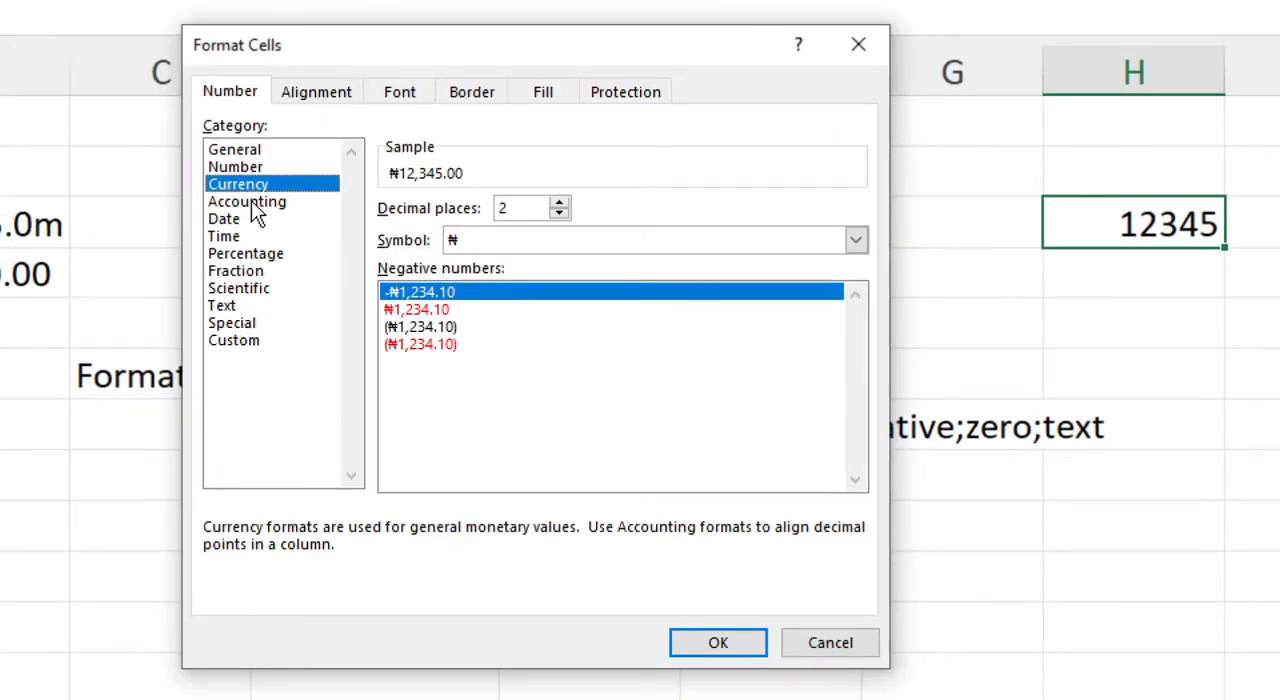
click(252, 202)
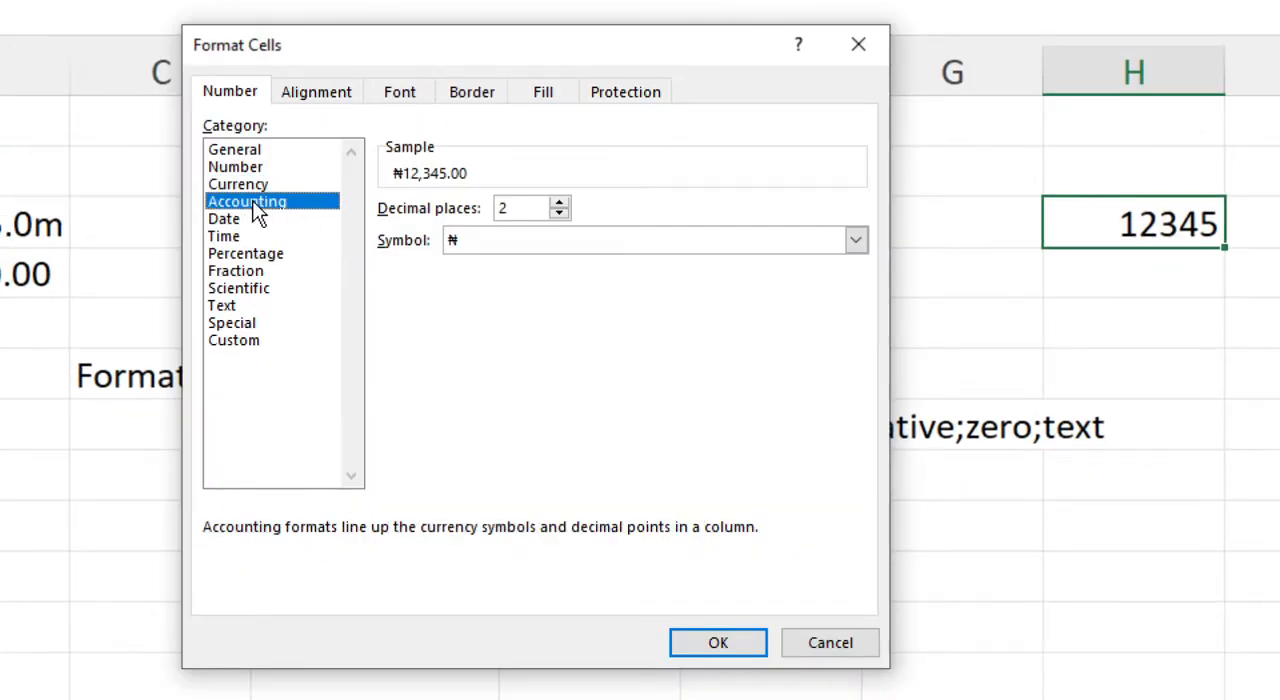
click(598, 239)
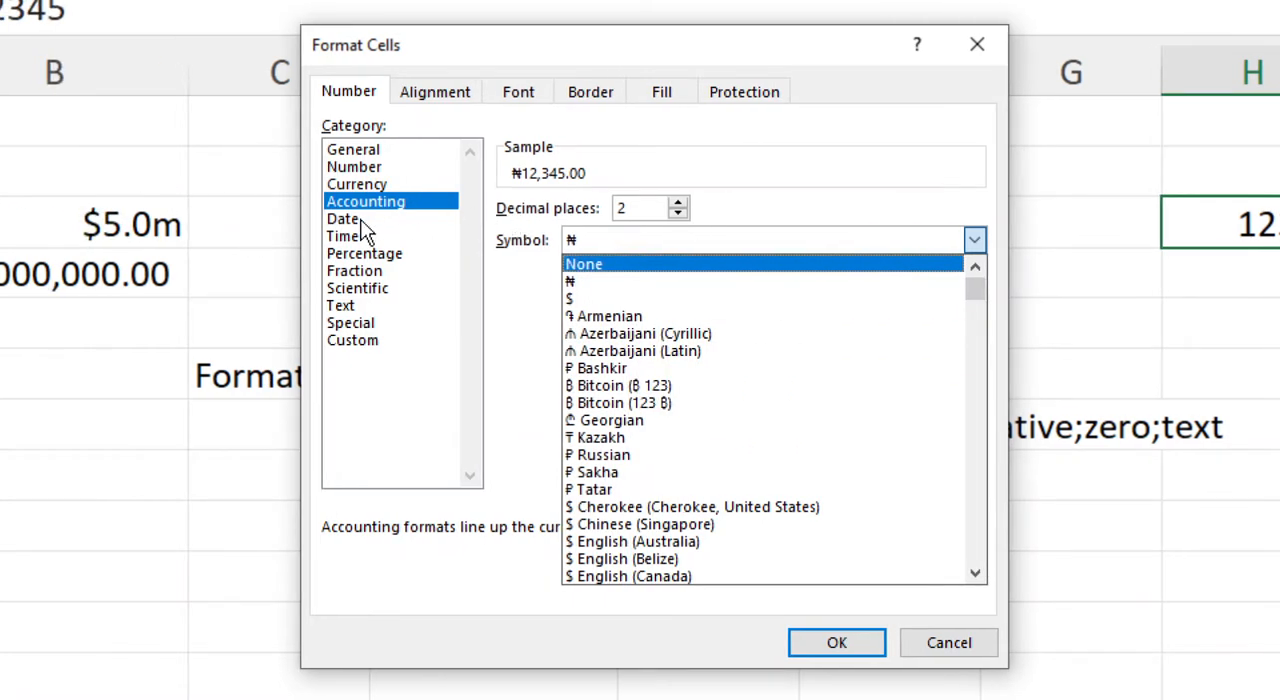
Examine the options of the Date, Time, Percentage, Fraction, Scientific and Text format categories.
click(362, 226)
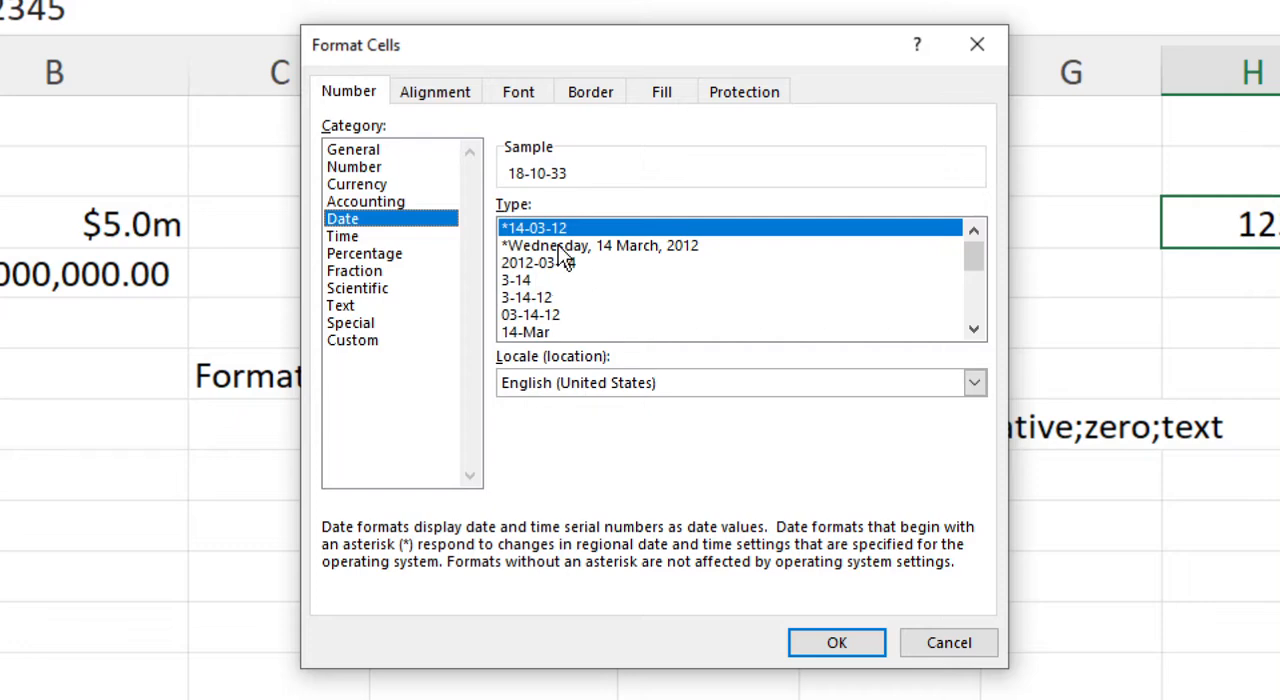
click(350, 238)
click(370, 257)
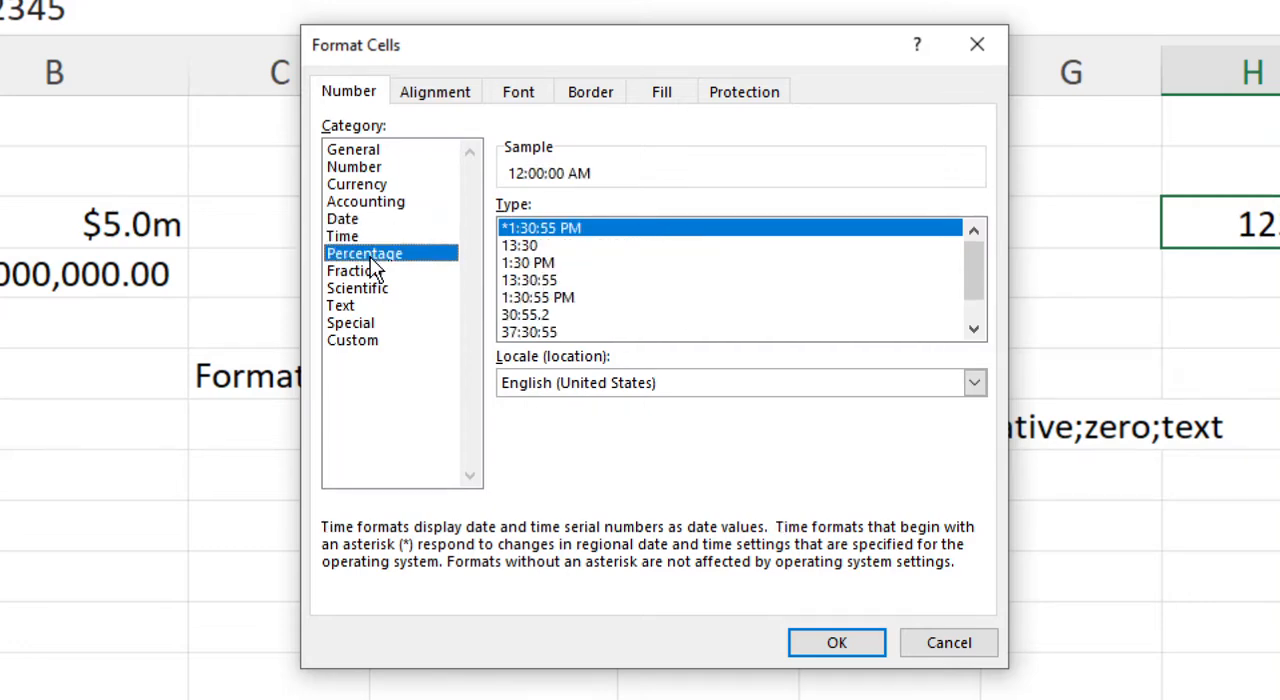
click(366, 276)
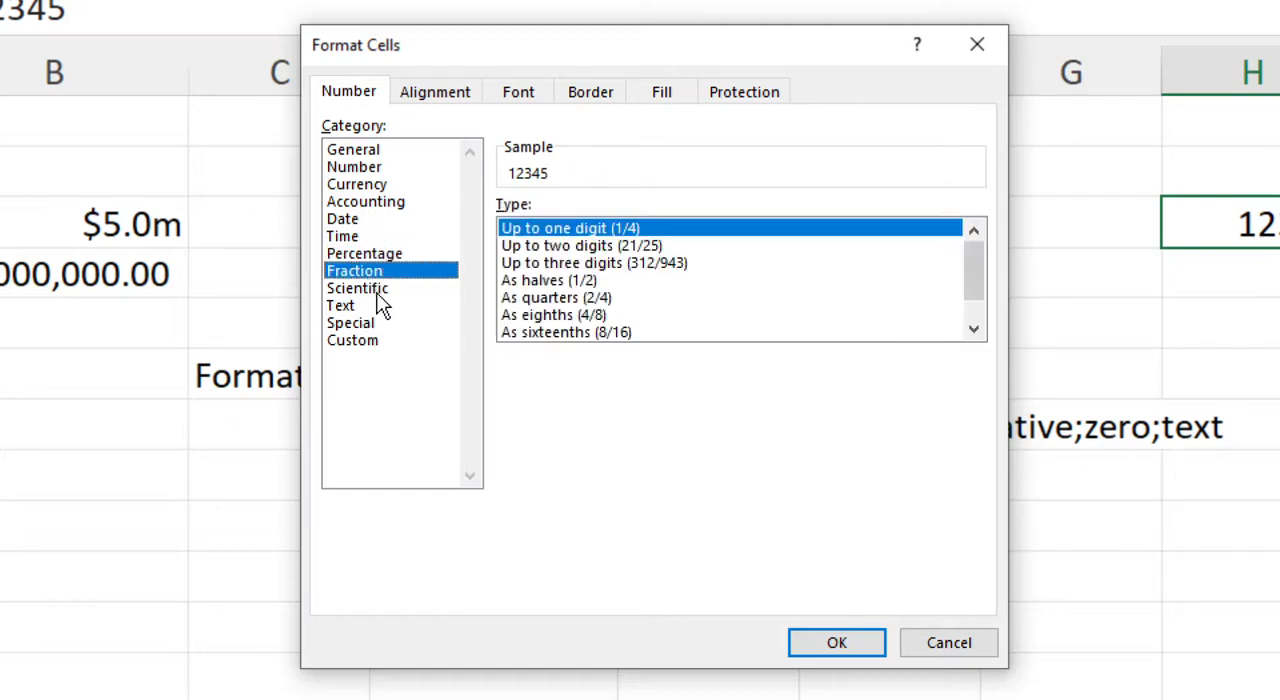
click(385, 289)
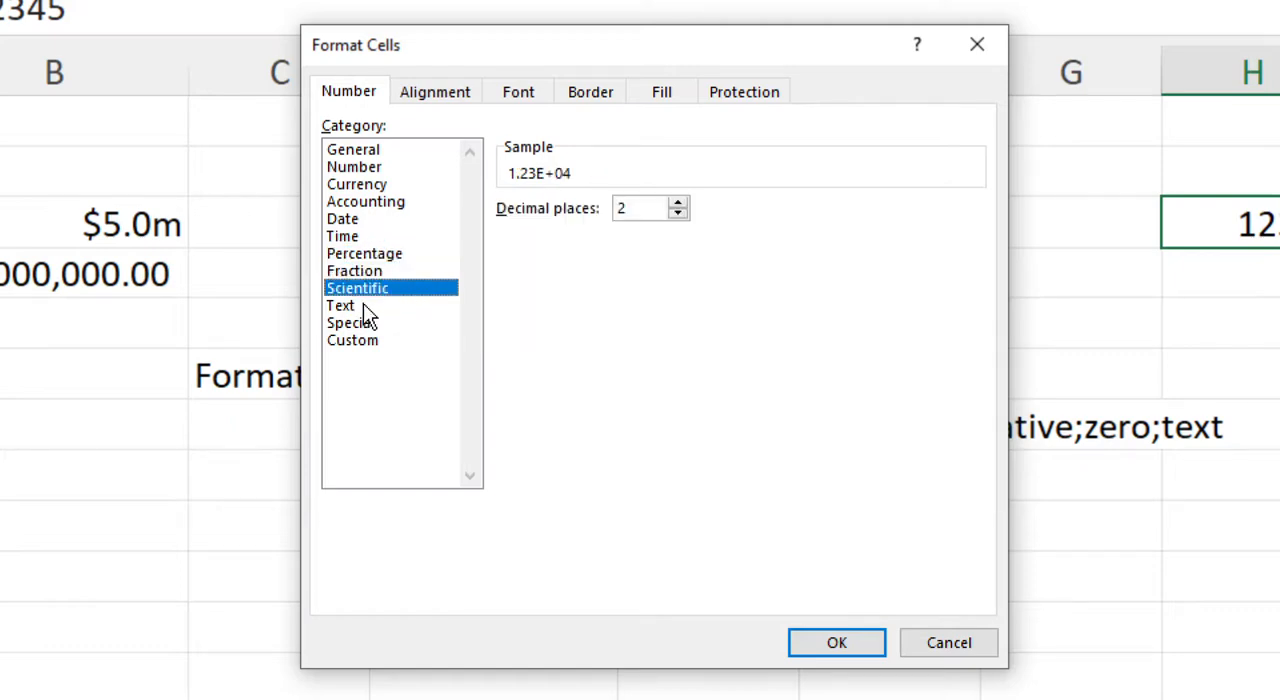
click(364, 308)
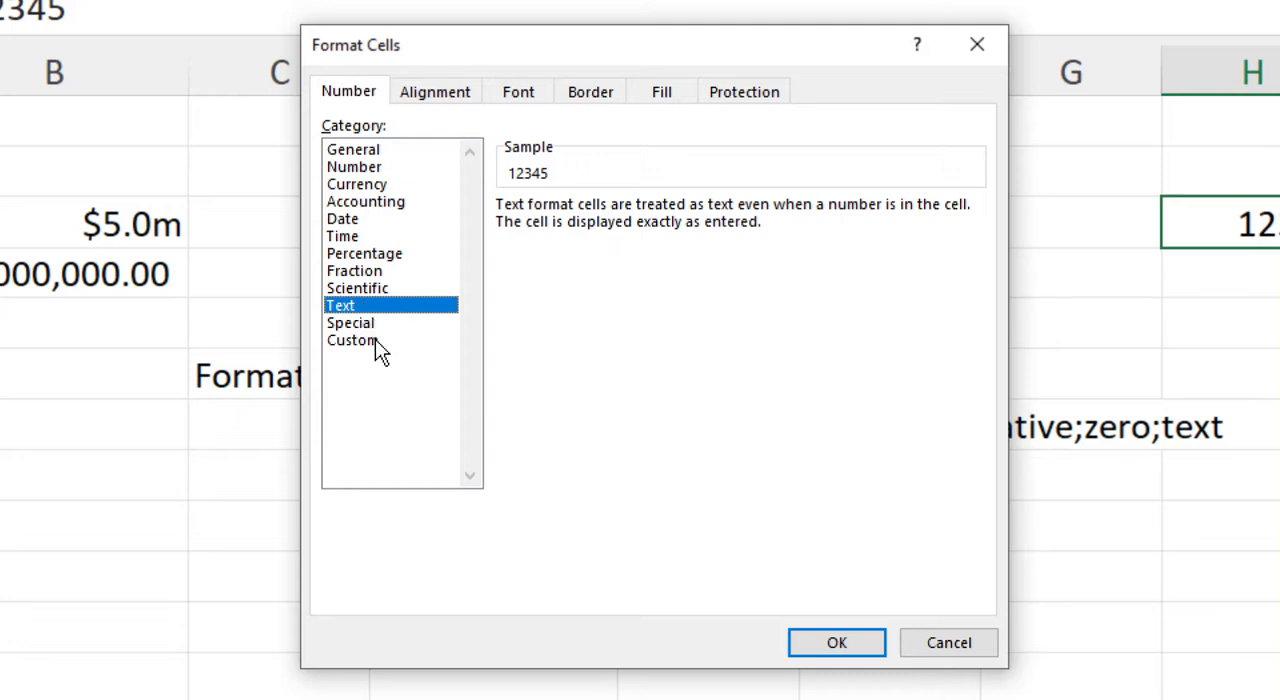
Switch to the Custom format category, view its built-in codes, and clear the @ format code.
click(375, 339)
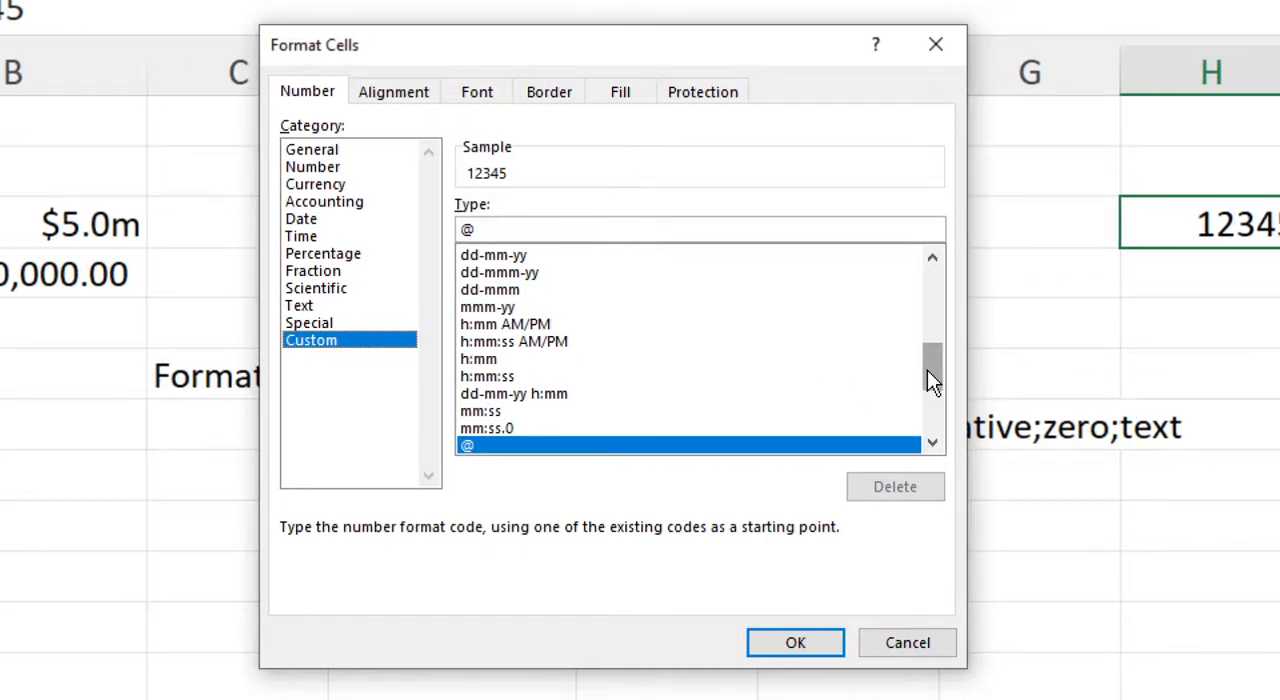
drag(928, 370, 940, 290)
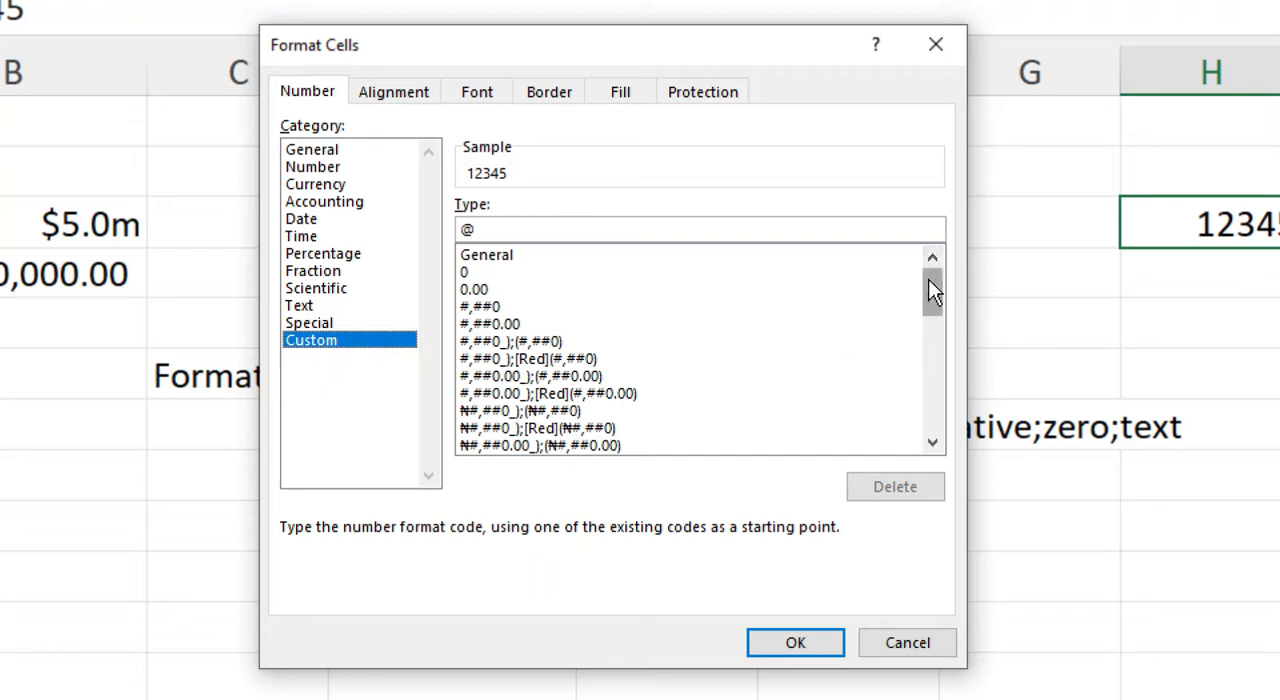
click(486, 230)
key(BackSpace)
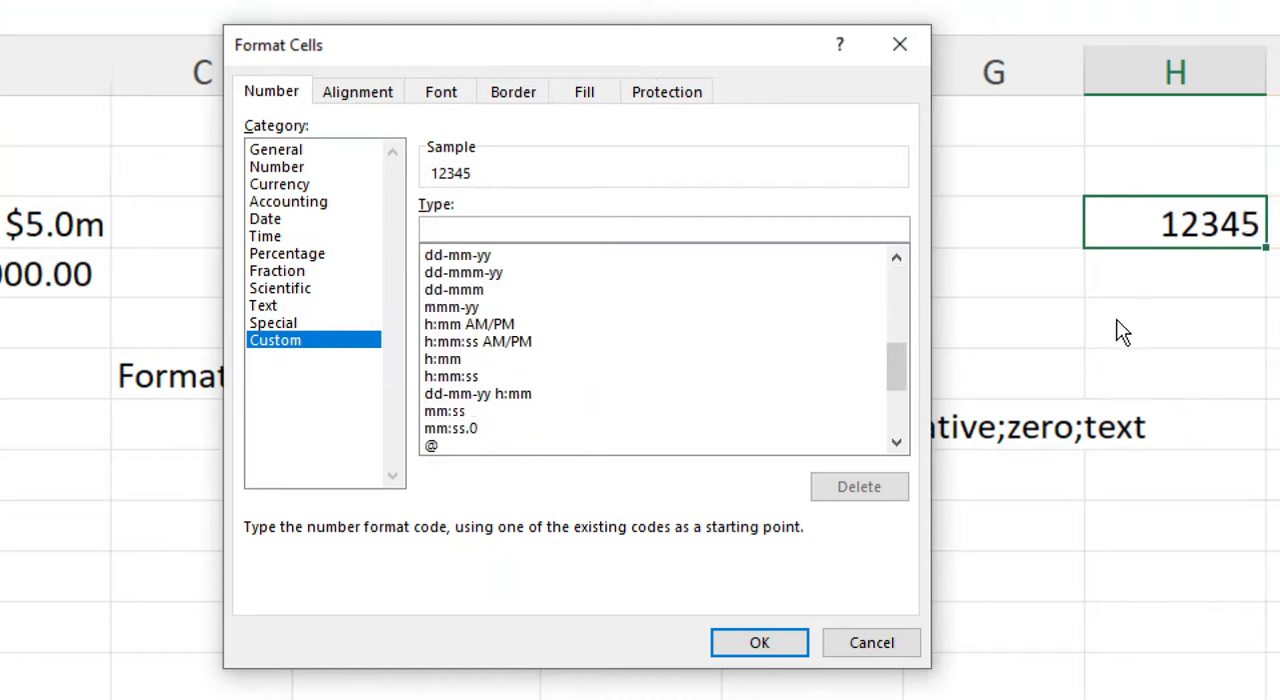
Try out the built-in custom format code #,##0_);[Red](#,##0) and clear it again.
drag(900, 388, 907, 239)
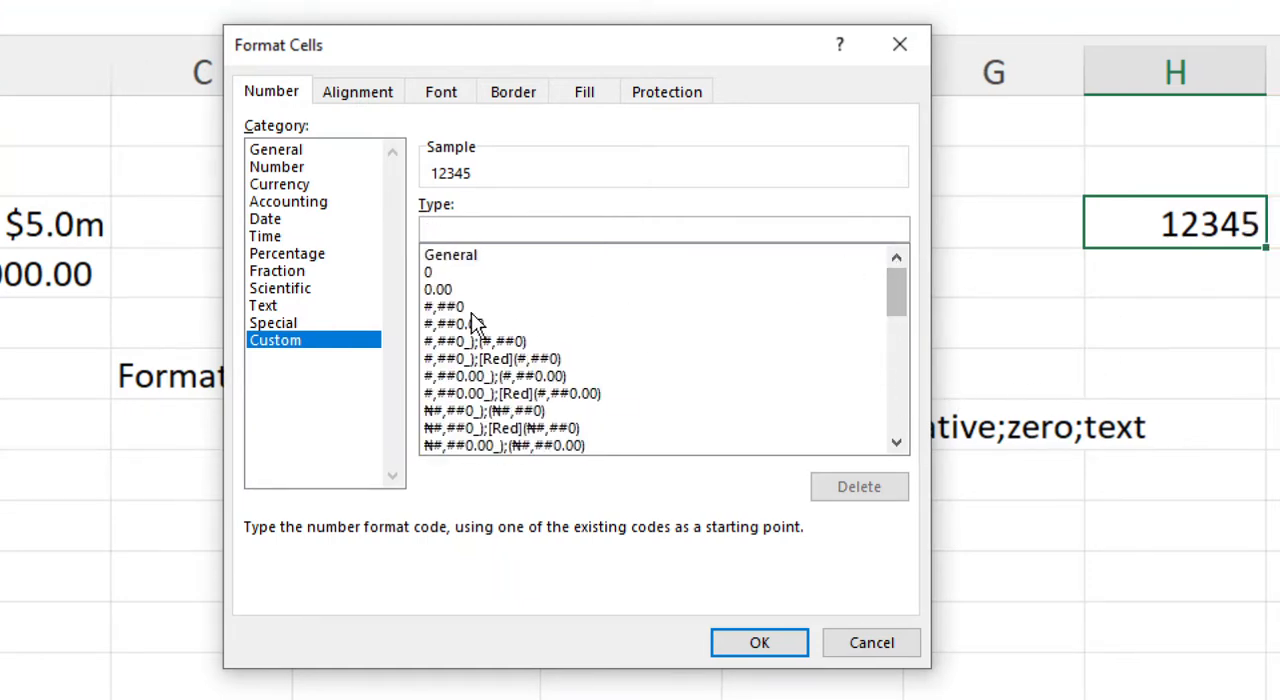
click(498, 360)
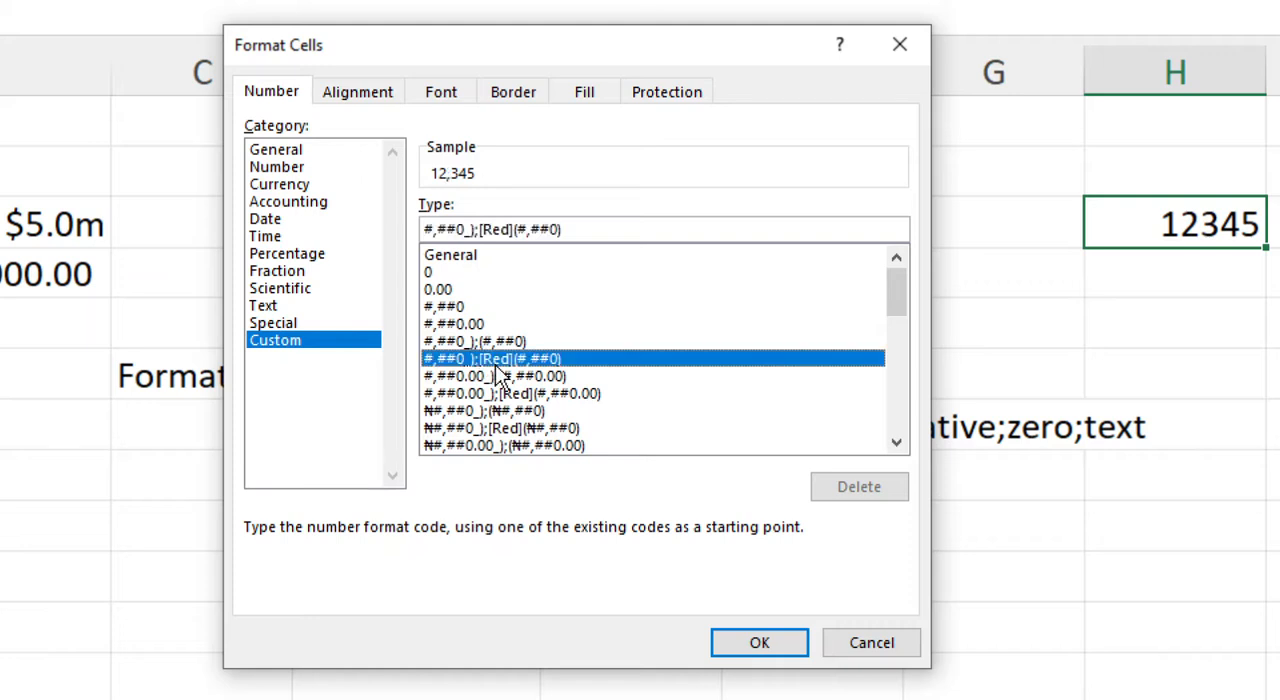
drag(613, 228, 424, 236)
key(BackSpace)
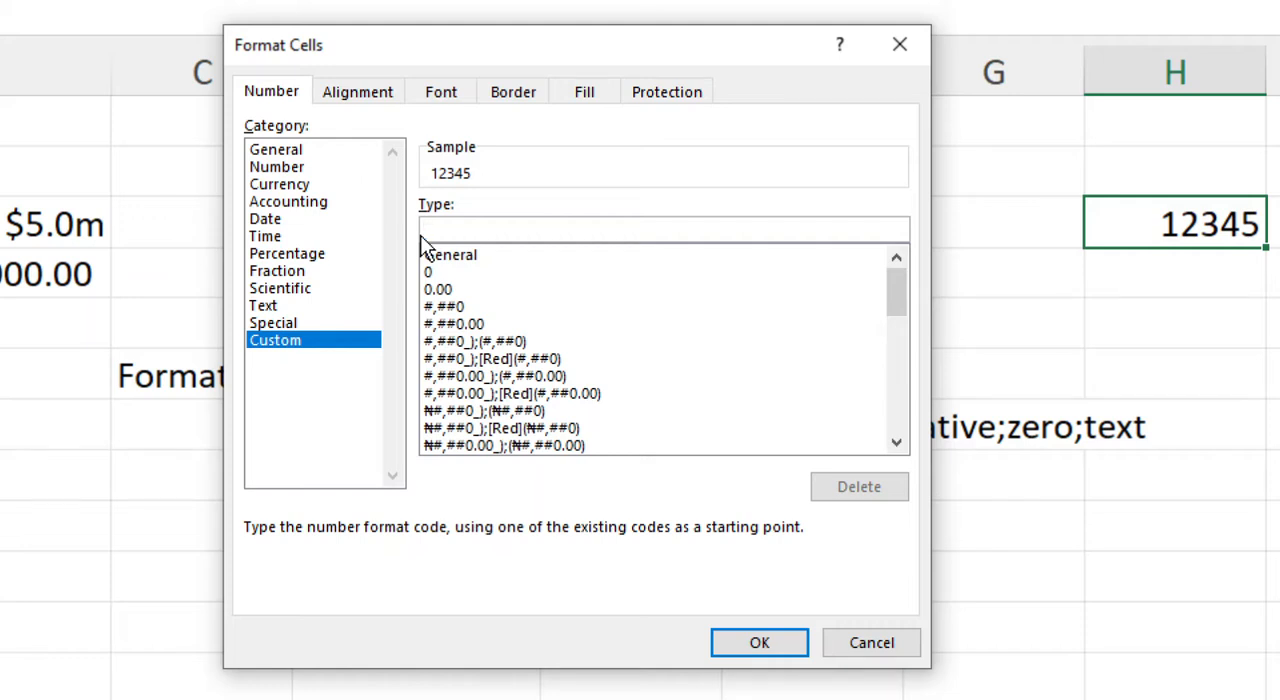
Write the section order Postive;Negative;Zero;Text as the custom format code and erase it again.
text(Postiv)
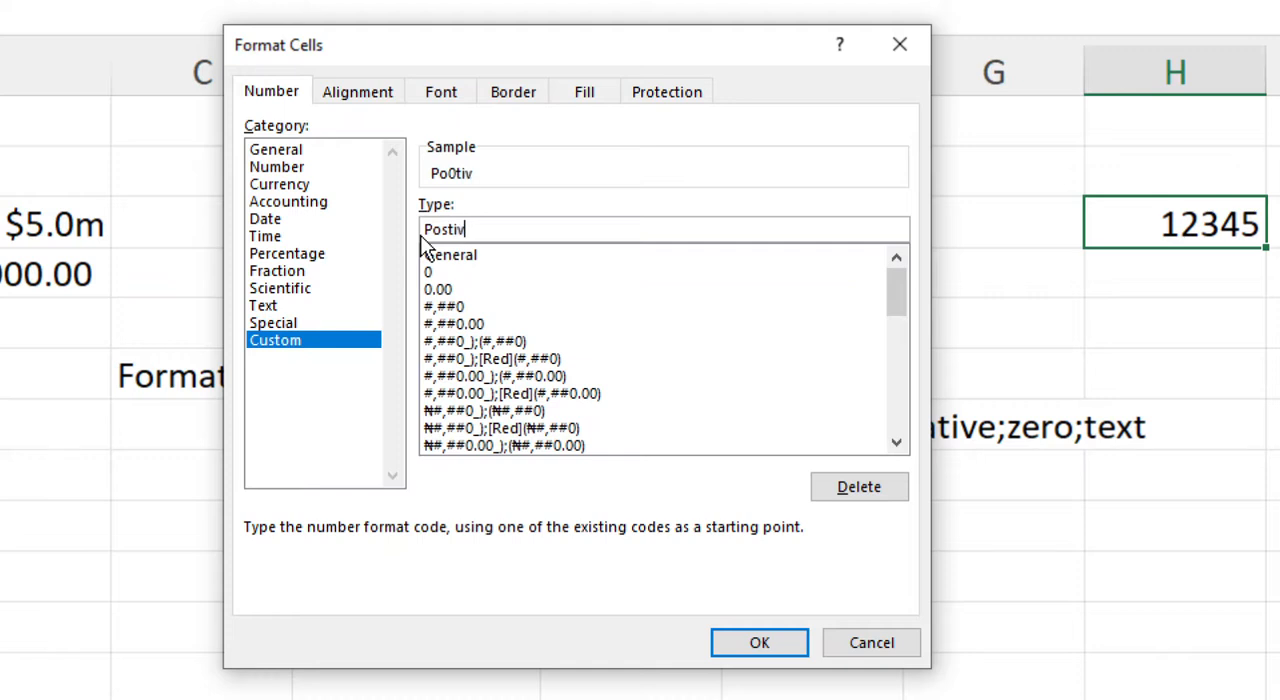
text(e;Negativ)
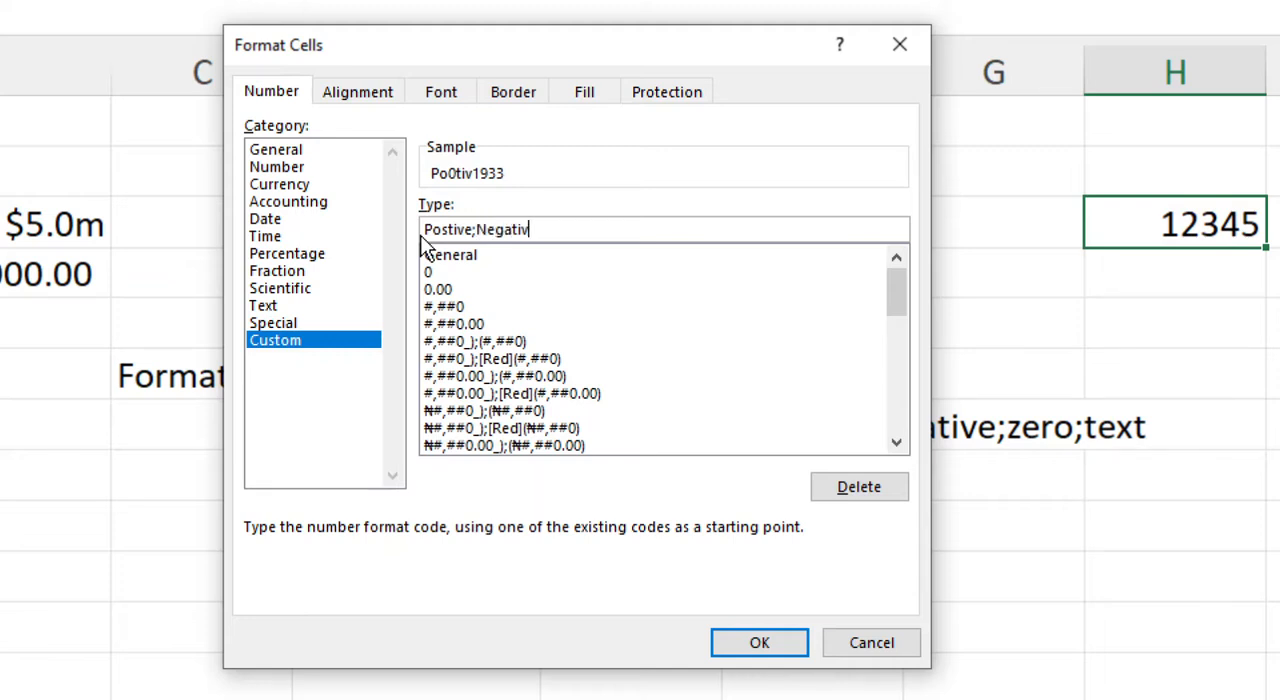
text(e;Zero;Text)
key(BackSpace)
key(BackSpace)
key(BackSpace)
key(BackSpace)
key(BackSpace)
key(BackSpace)
key(BackSpace)
key(BackSpace)
key(BackSpace)
key(BackSpace)
key(BackSpace)
key(BackSpace)
key(BackSpace)
key(BackSpace)
key(BackSpace)
key(BackSpace)
key(BackSpace)
key(BackSpace)
key(BackSpace)
key(BackSpace)
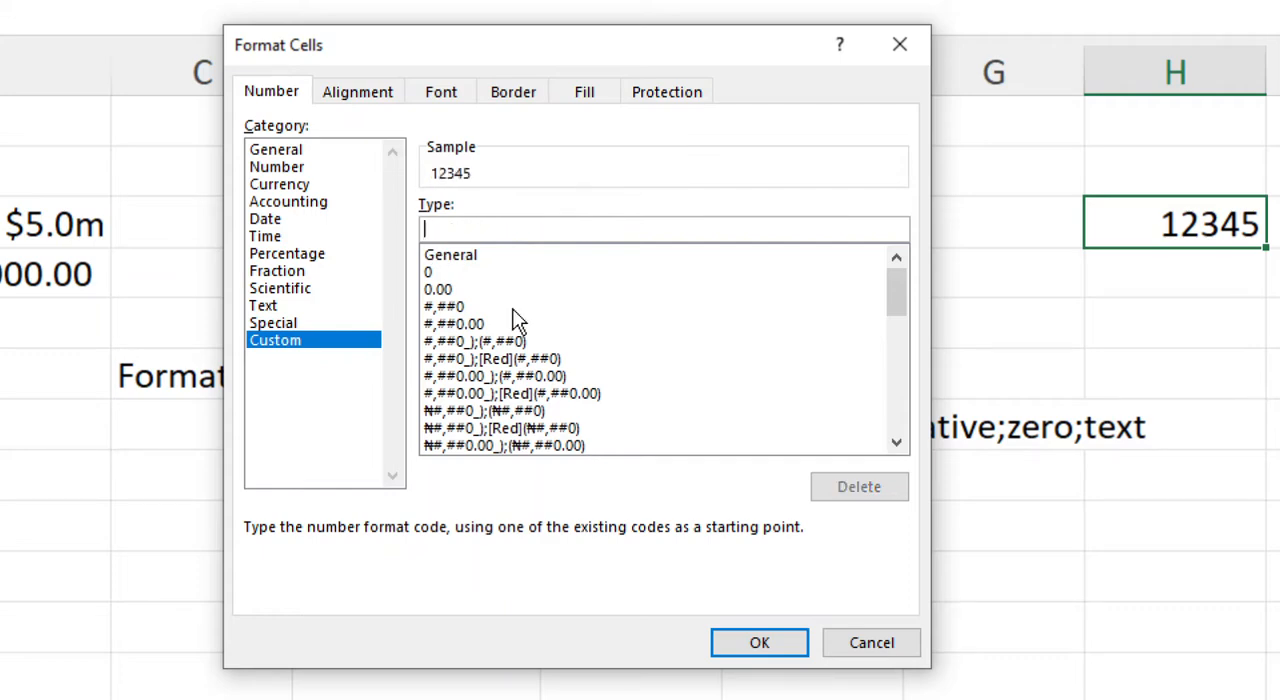
Try to apply a custom format code consisting of four semicolons (;;;;) to cell H3.
text(;)
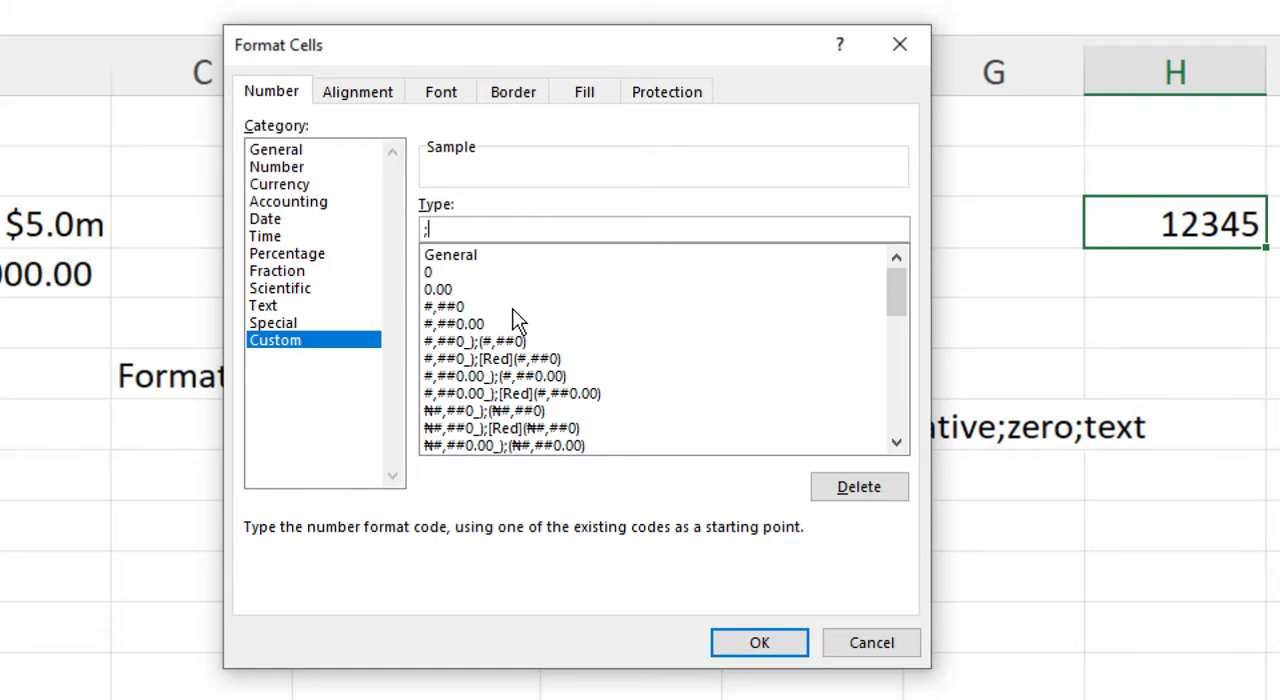
text(;;)
text(;)
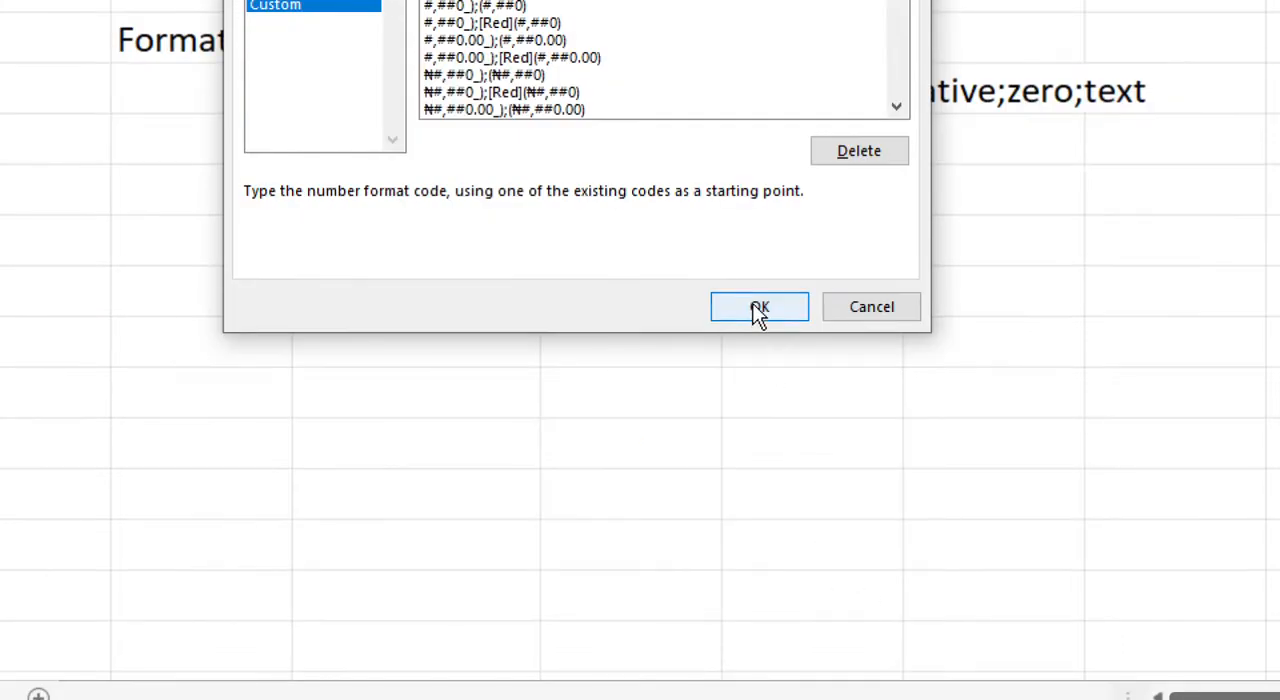
click(759, 642)
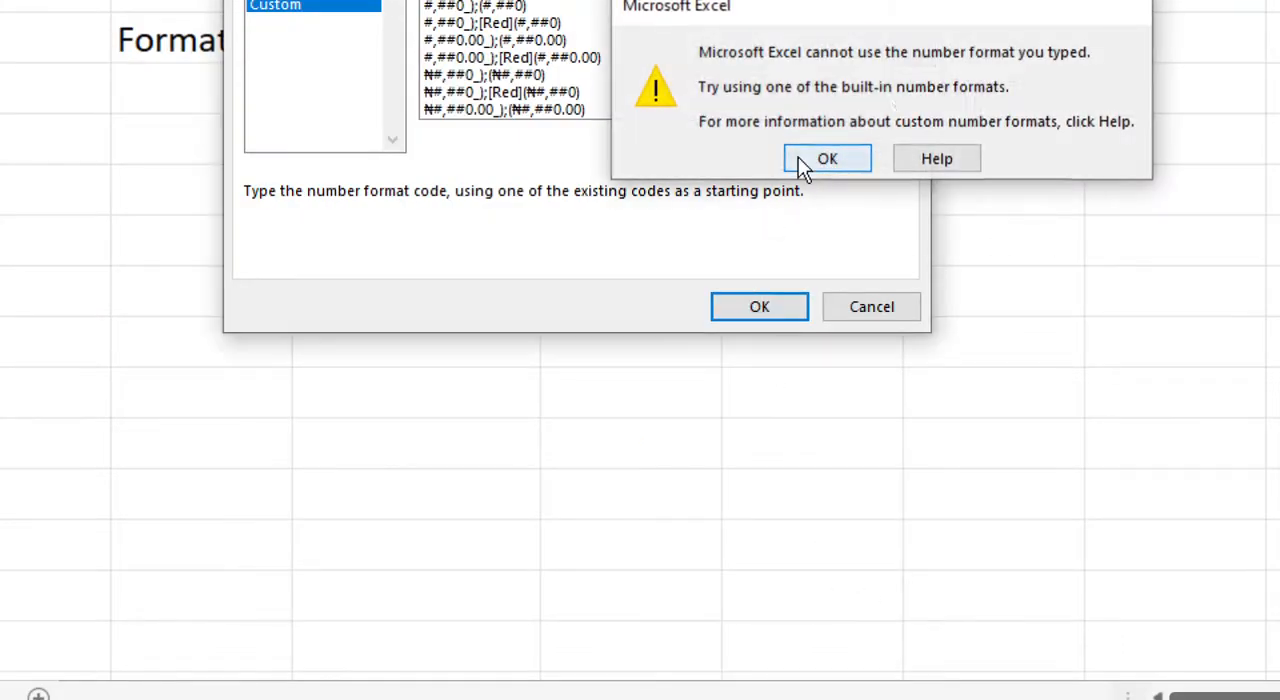
click(798, 157)
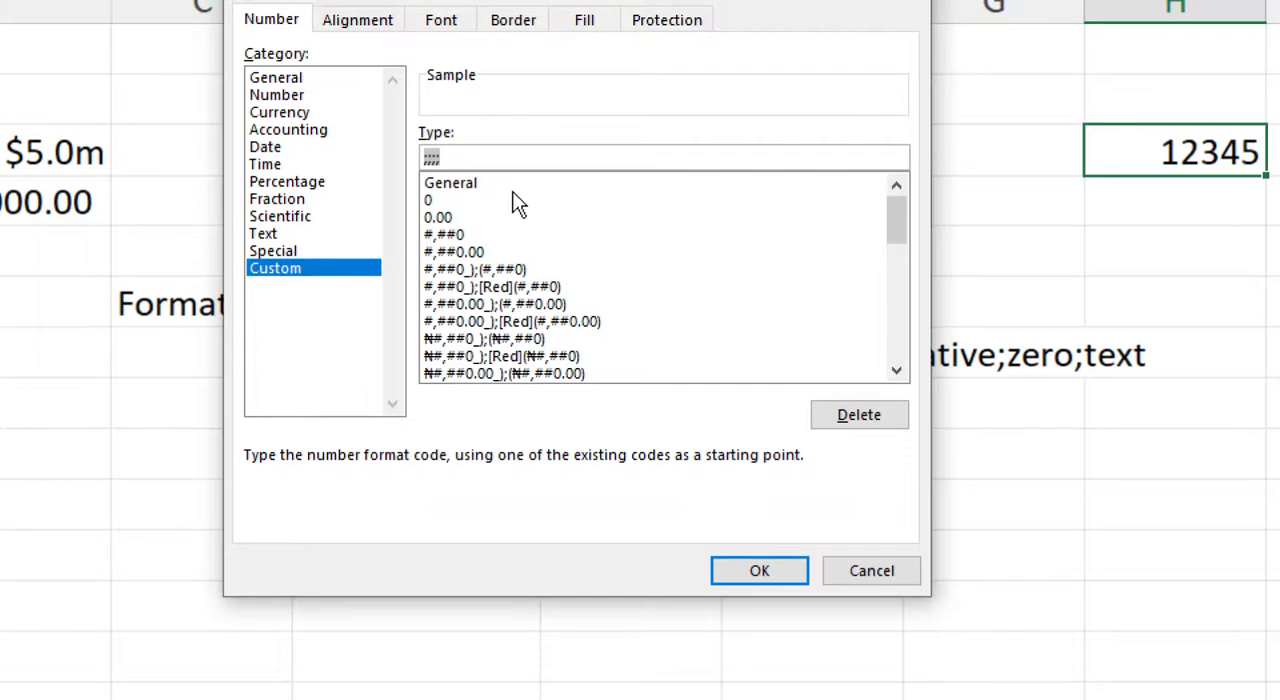
Reduce the custom format code to three semicolons (;;;) and apply it to cell H3.
key(Right)
key(BackSpace)
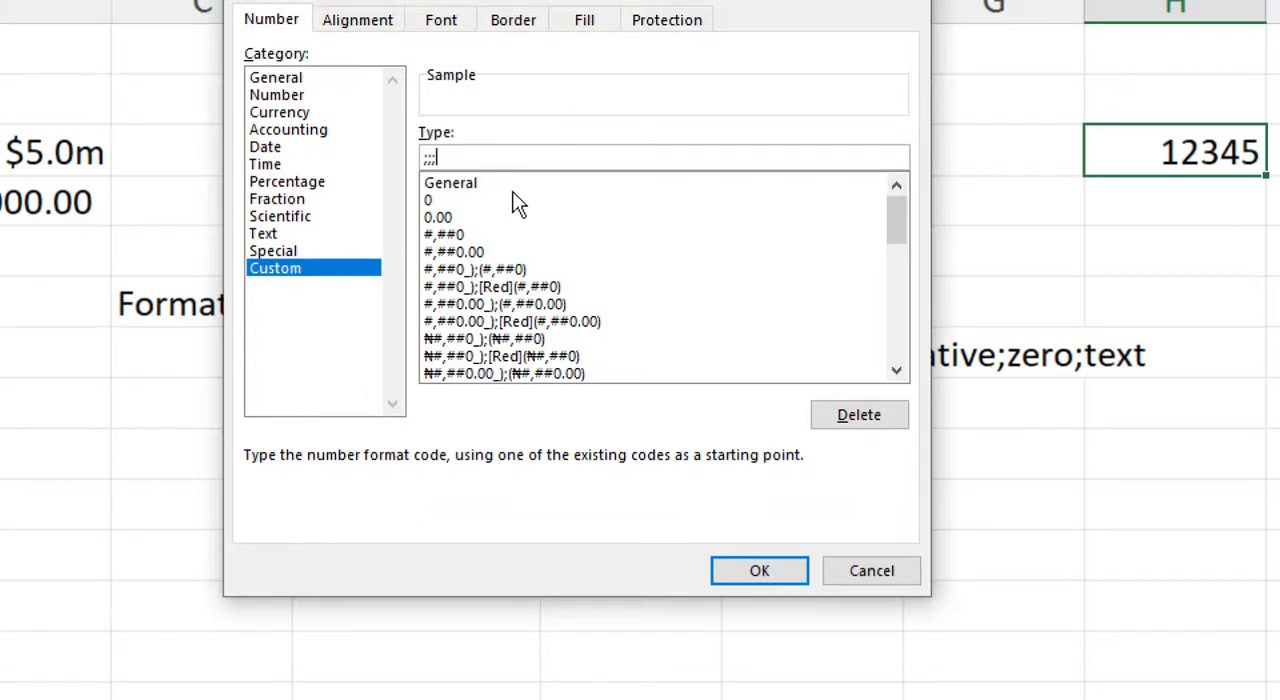
click(786, 577)
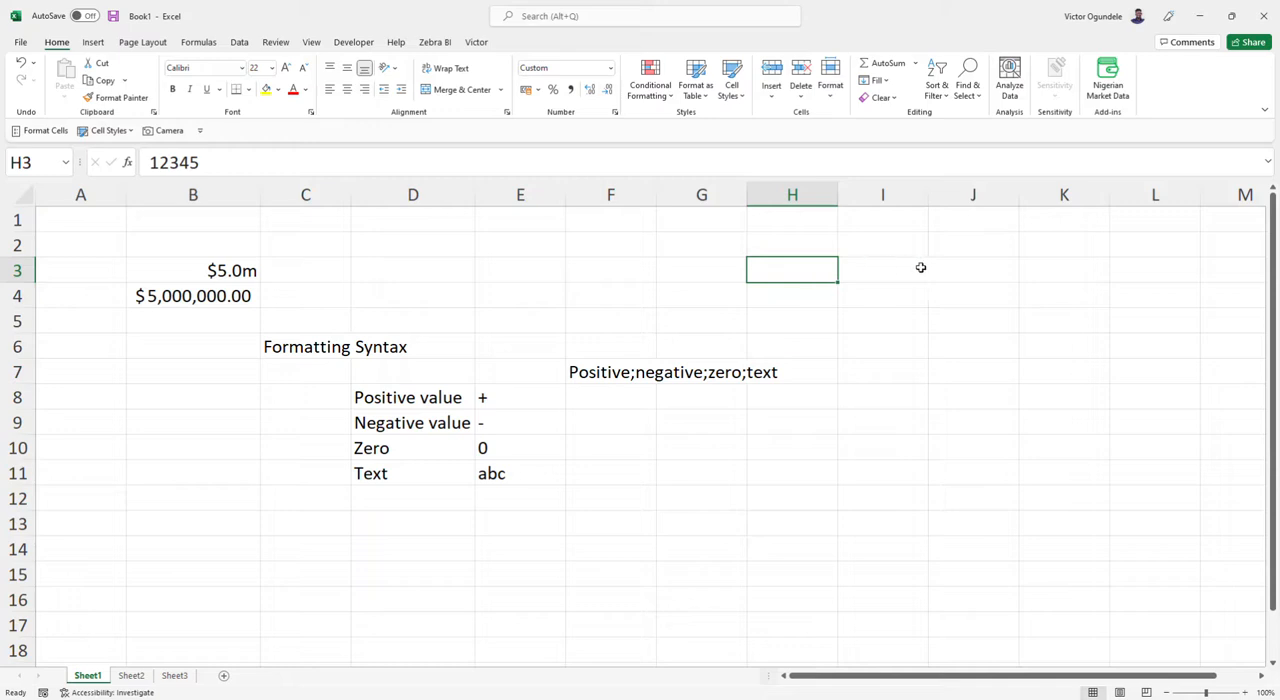
Apply the custom format code 0,00;;; to cell H3 so positive numbers get a thousands separator.
click(890, 271)
click(822, 273)
key(ctrl+1)
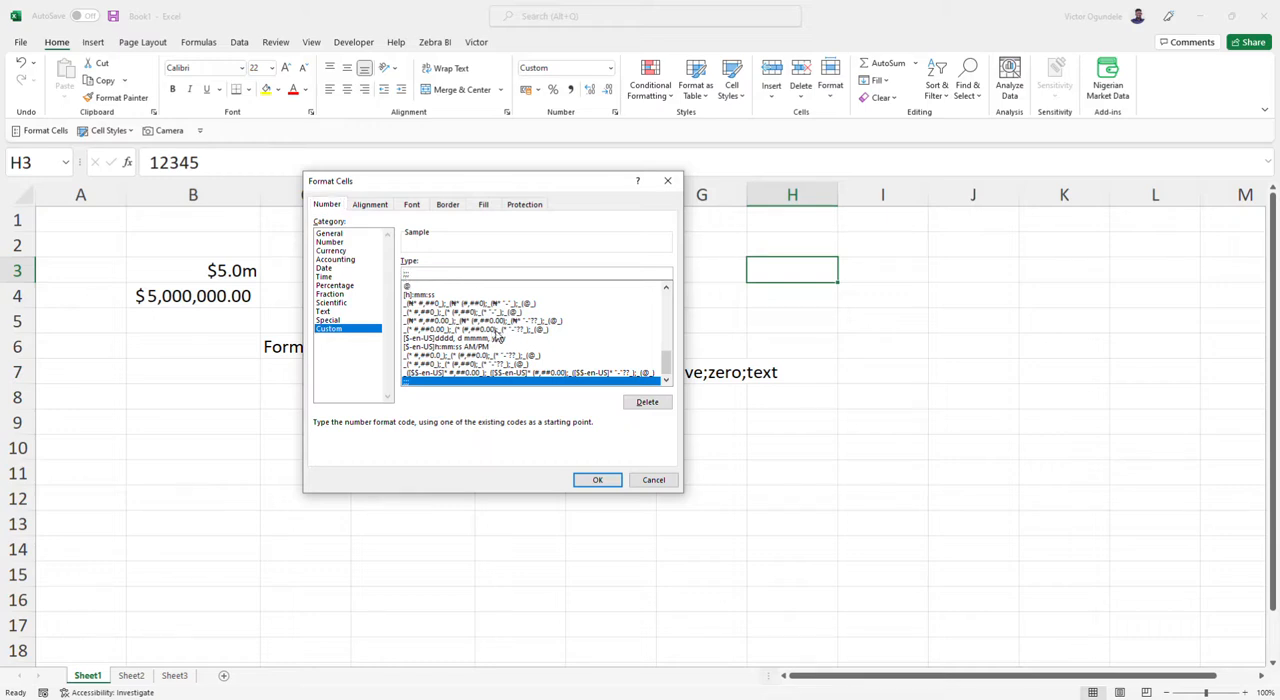
text(0,)
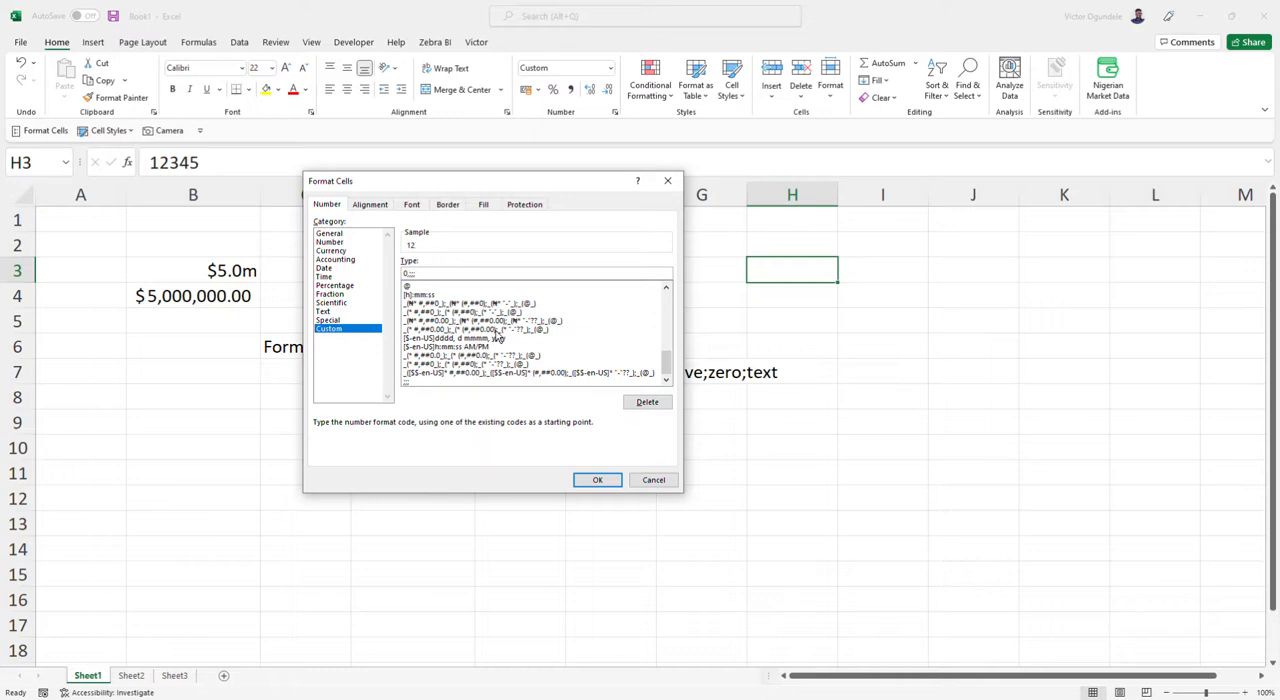
text(00)
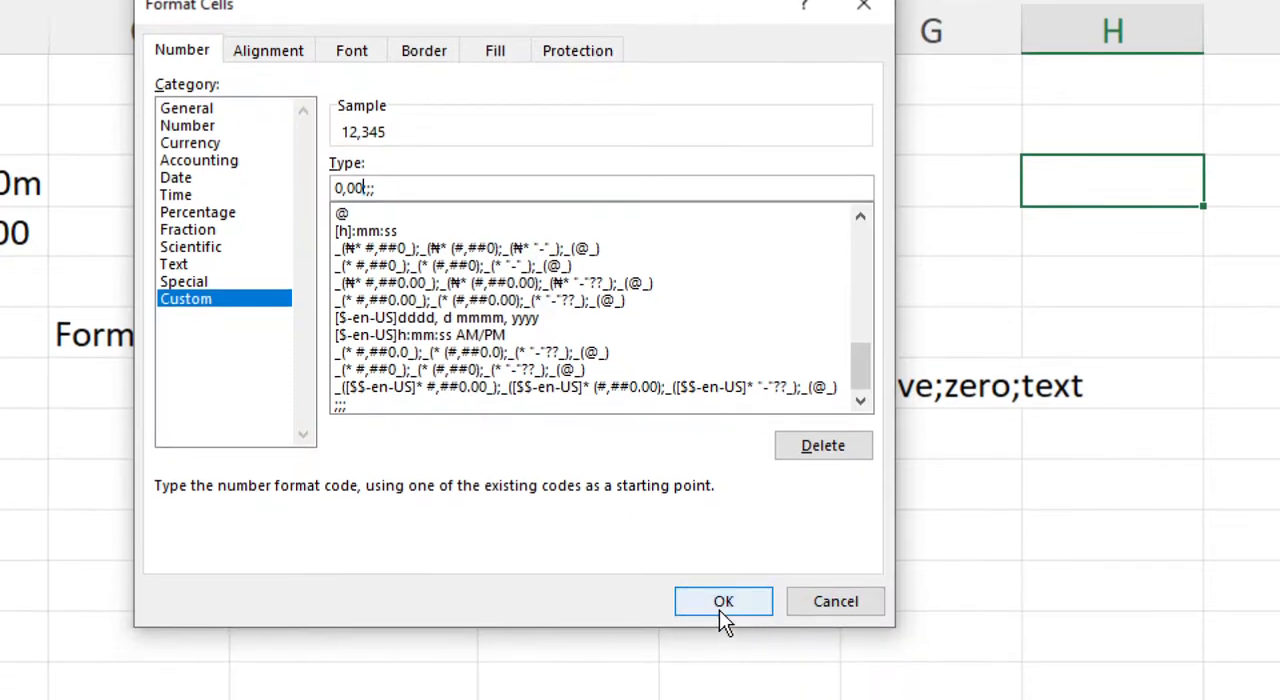
click(723, 696)
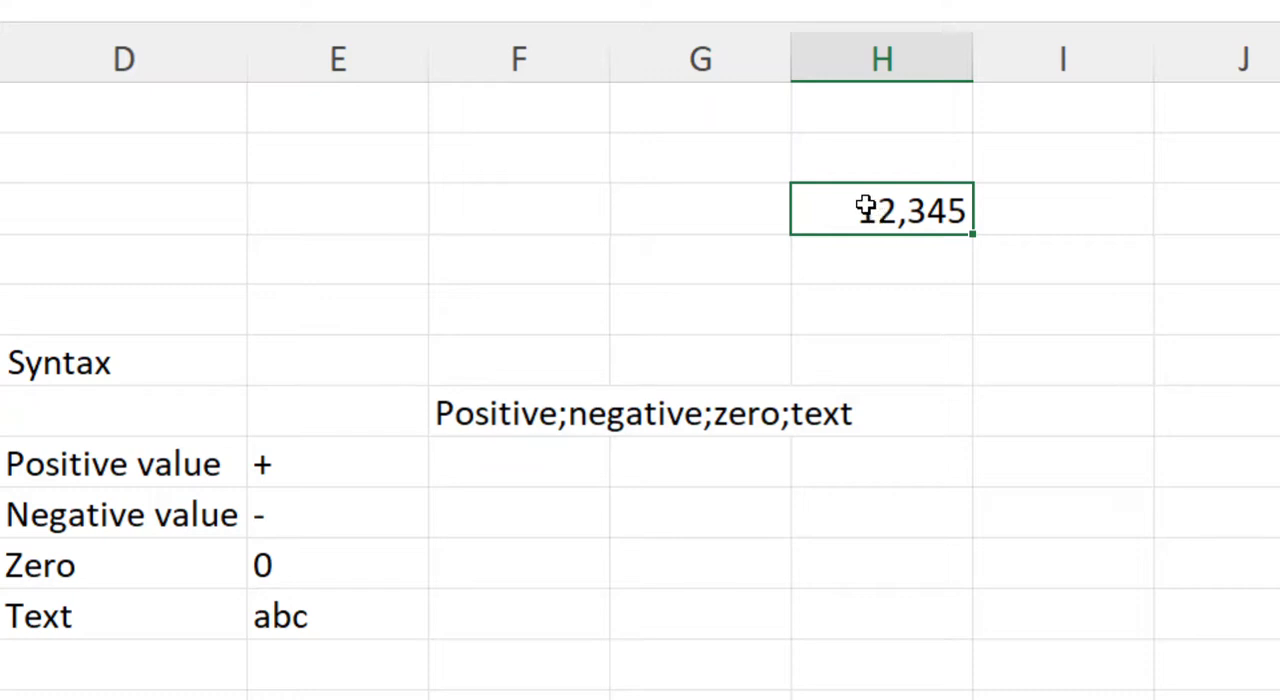
Add one decimal place to the positive section of H3's custom format, making the code #,000.0;;;.
key(ctrl+1)
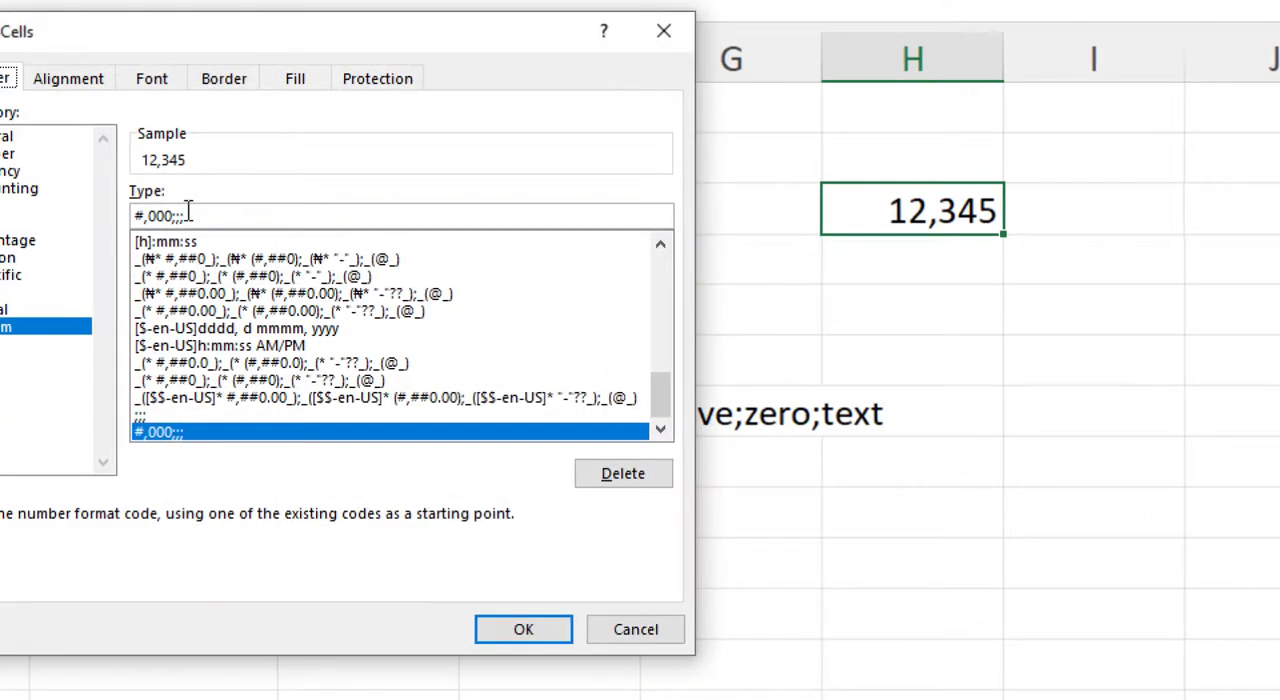
click(170, 211)
key(Right)
text(.0)
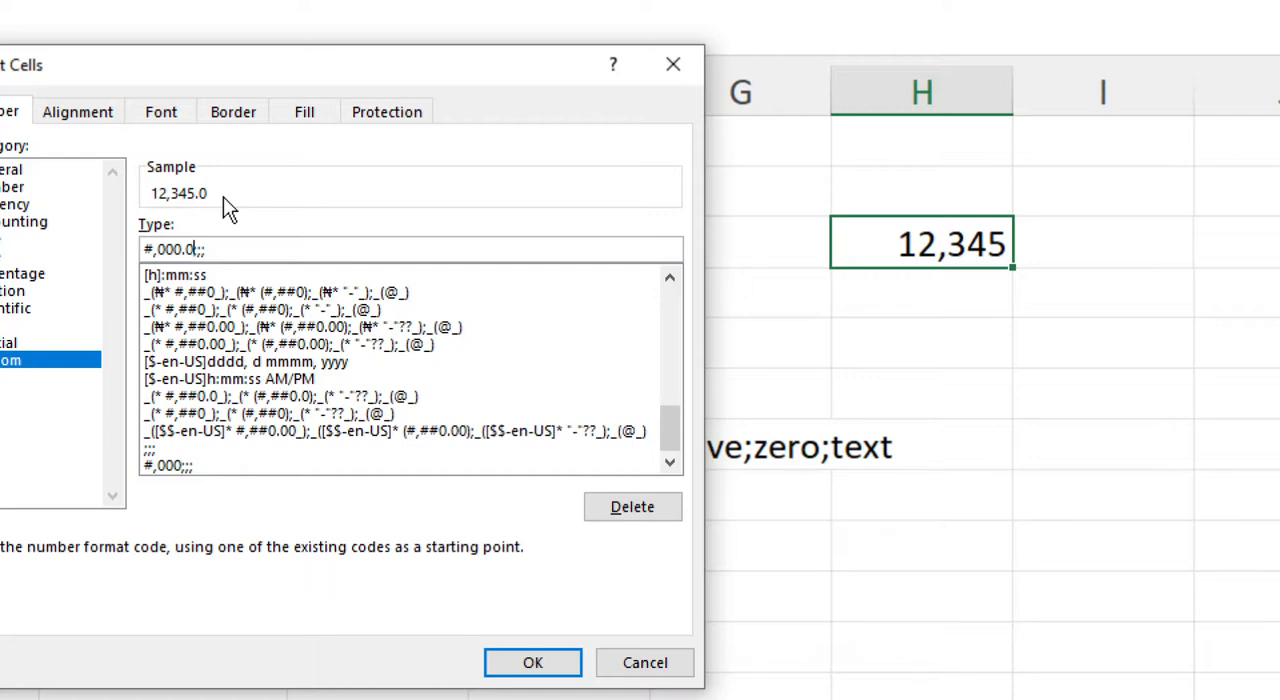
click(535, 638)
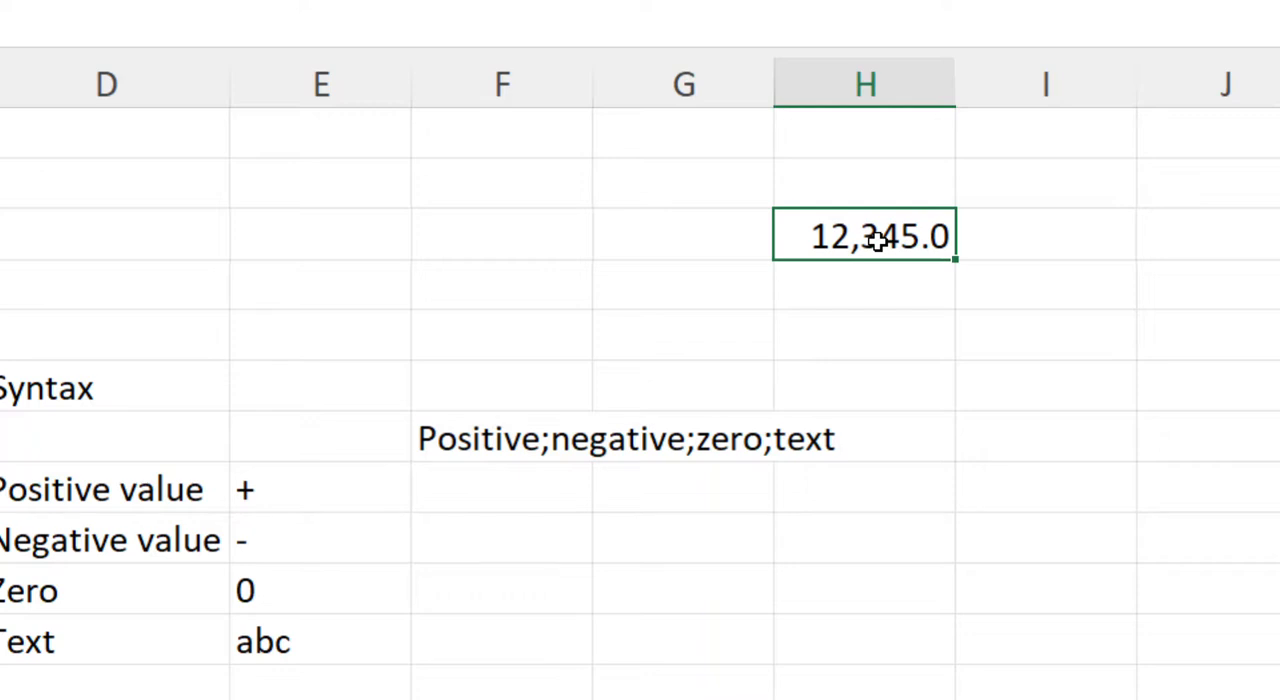
Change the value in cell H3 to -12345.
double_click(794, 238)
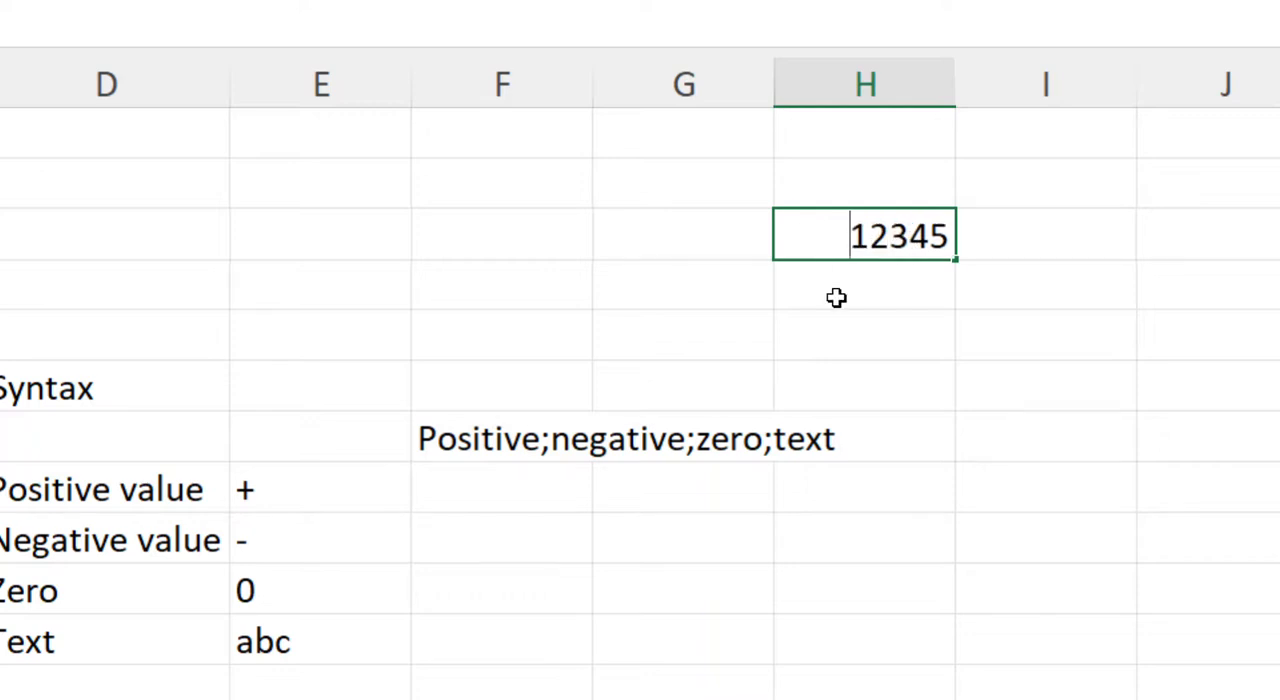
text(-)
key(ctrl+Return)
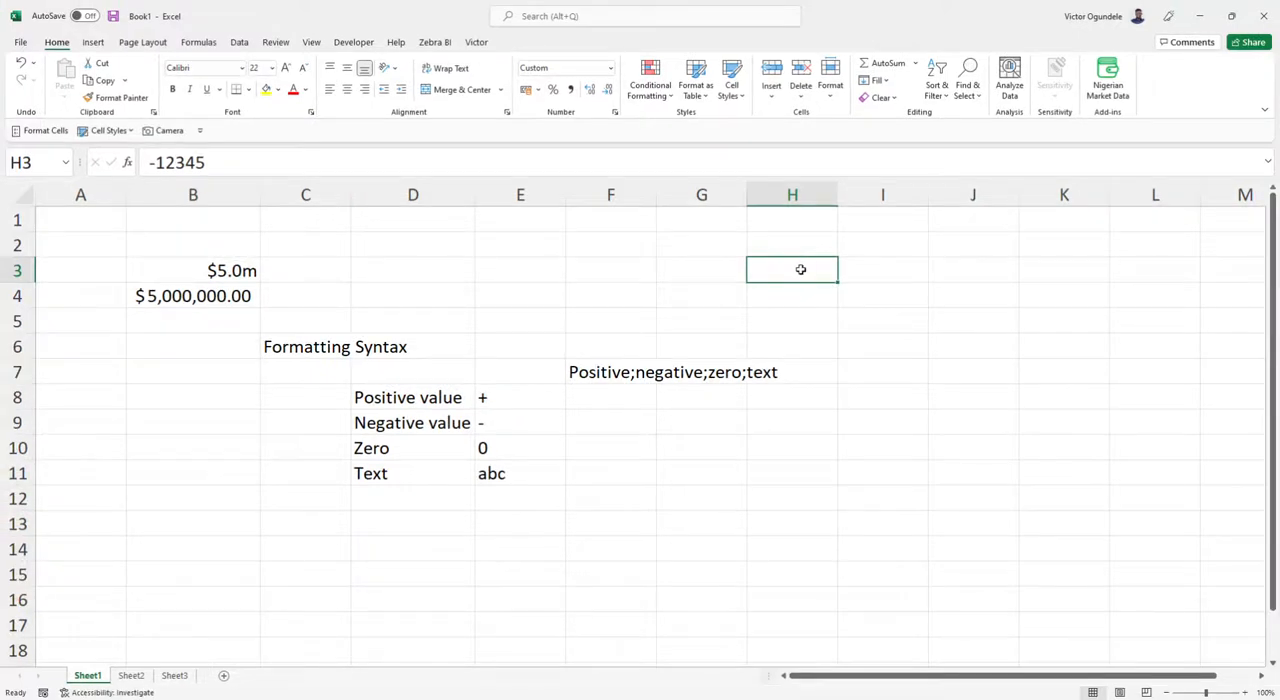
Add the negative section -0,000.0 to H3's custom format, making the code #,000.0;-0,000.0;;.
key(ctrl+1)
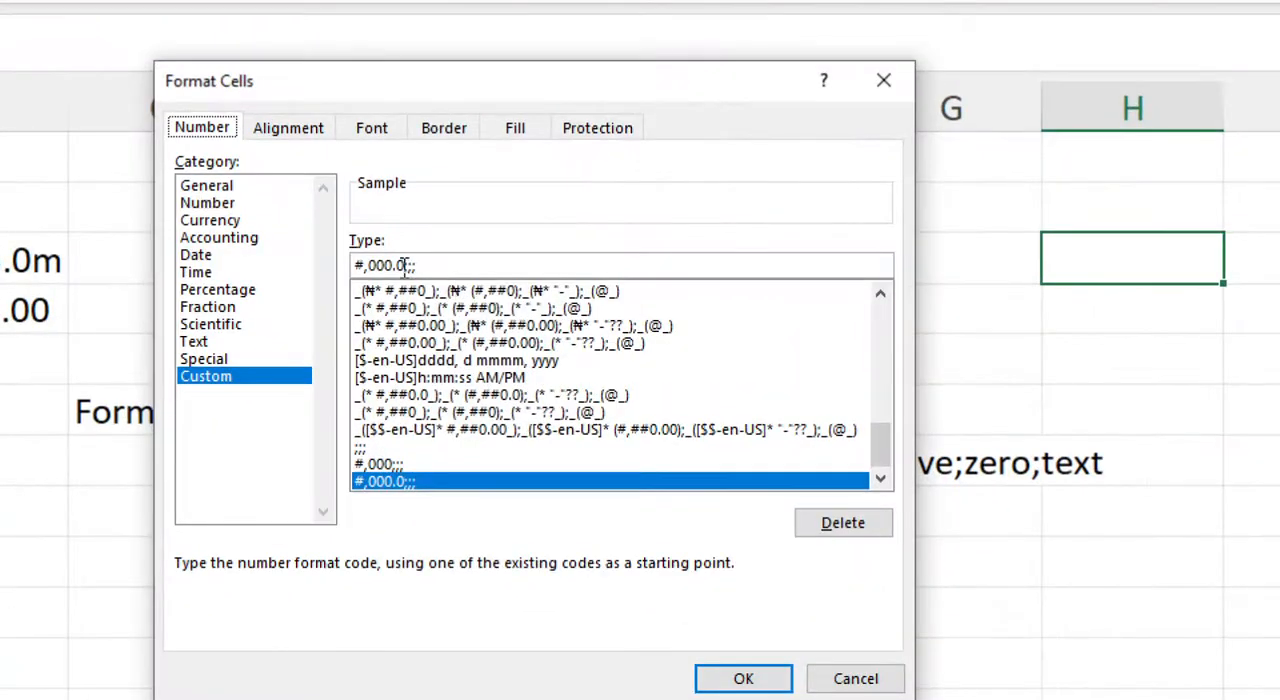
click(408, 264)
text(0)
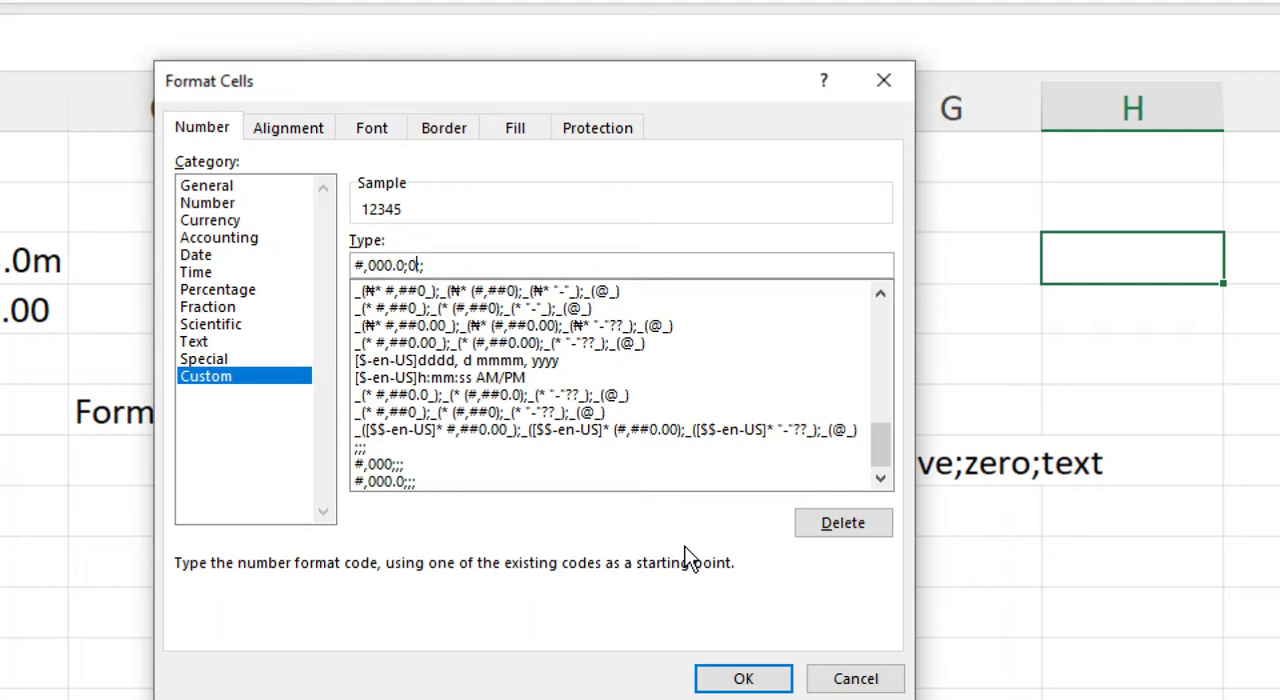
text(,000.0;0,000.0)
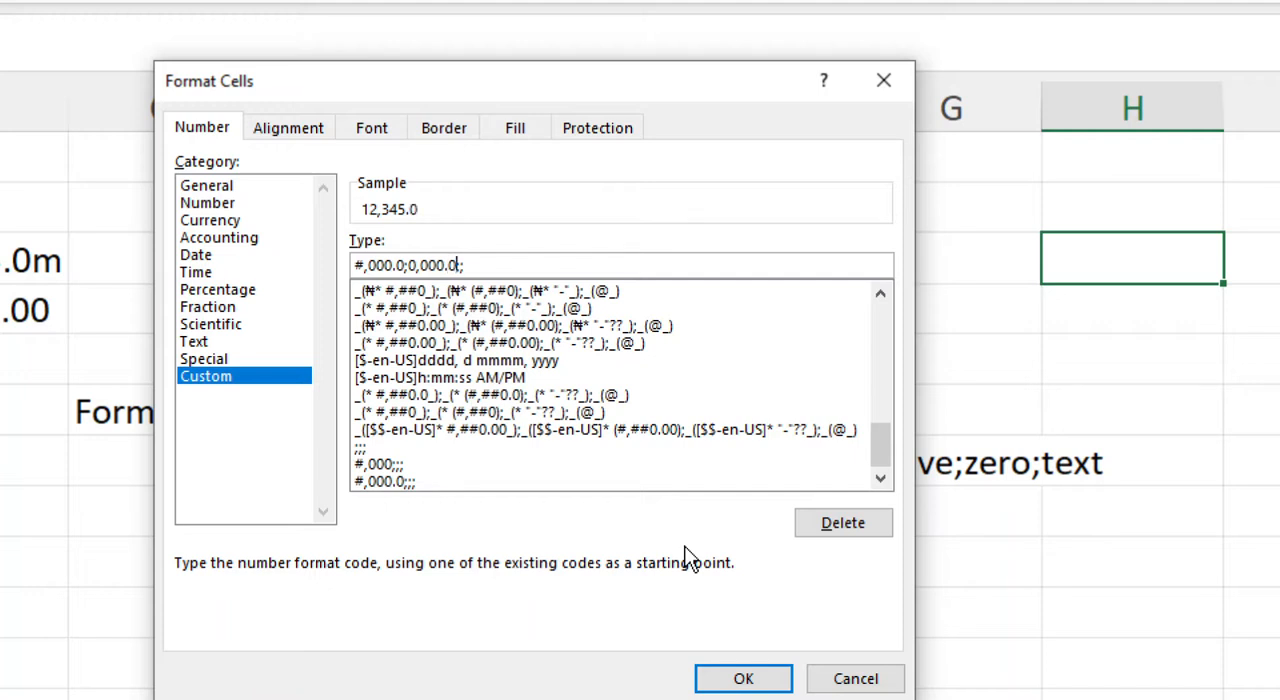
key(Left)
key(Left)
key(Left)
key(Left)
key(Left)
key(Left)
text(-)
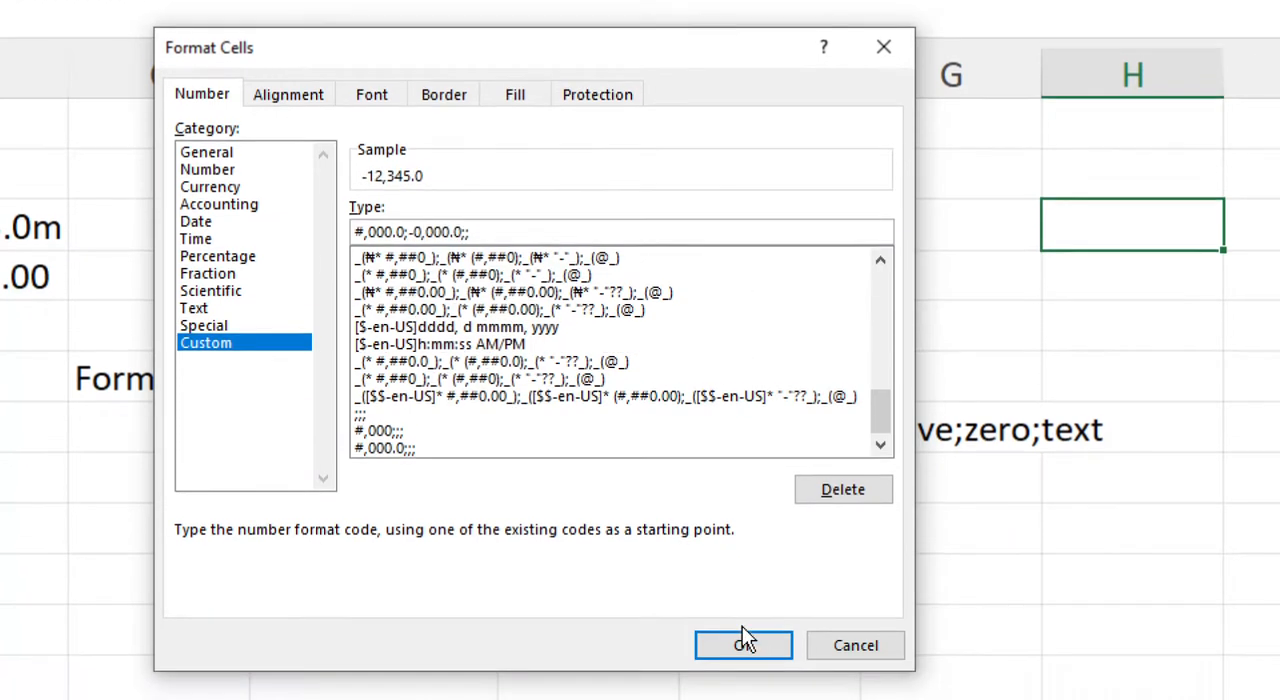
click(742, 640)
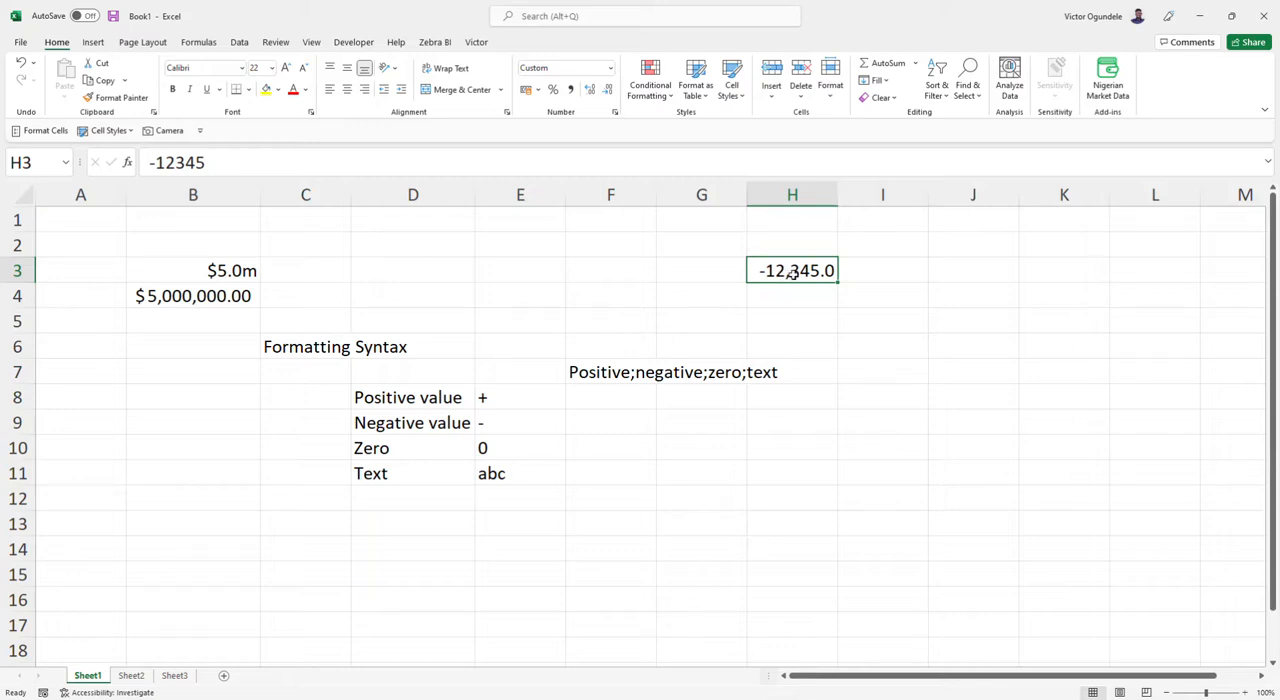
Colour negative numbers red in H3's custom format with the code #,000.0;[Red]-0,000.0;;.
key(ctrl+1)
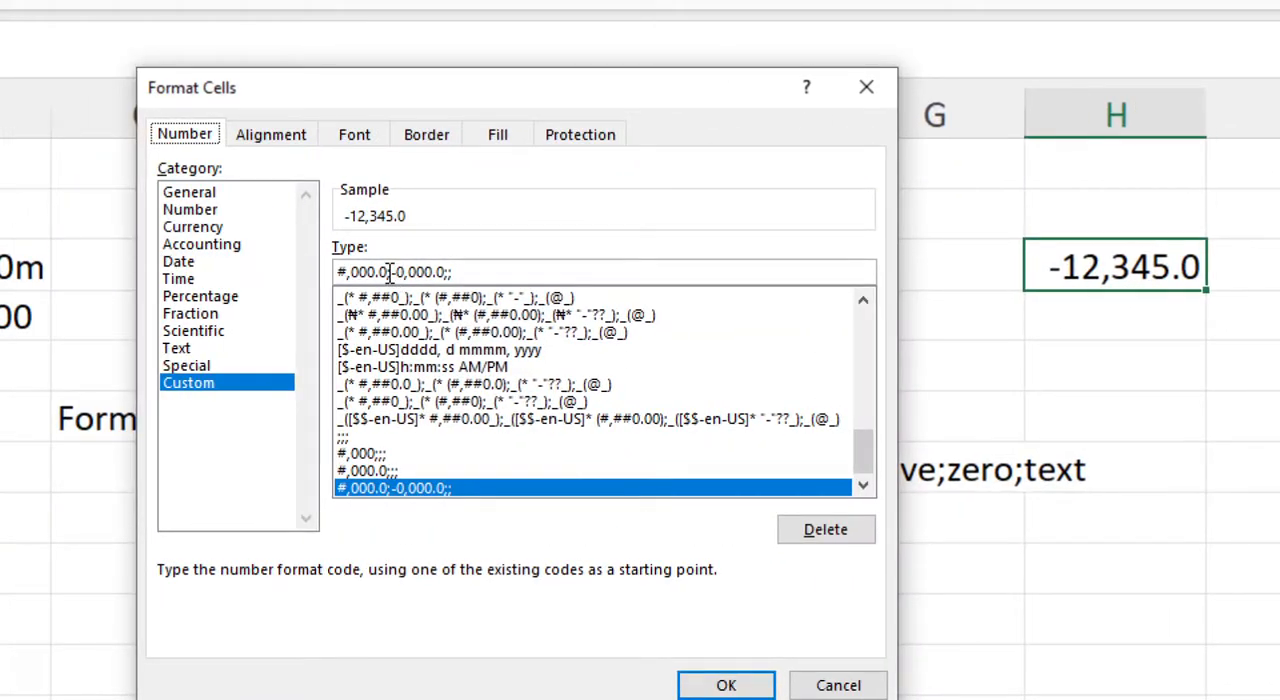
click(394, 272)
key(BackSpace)
text(-)
text([)
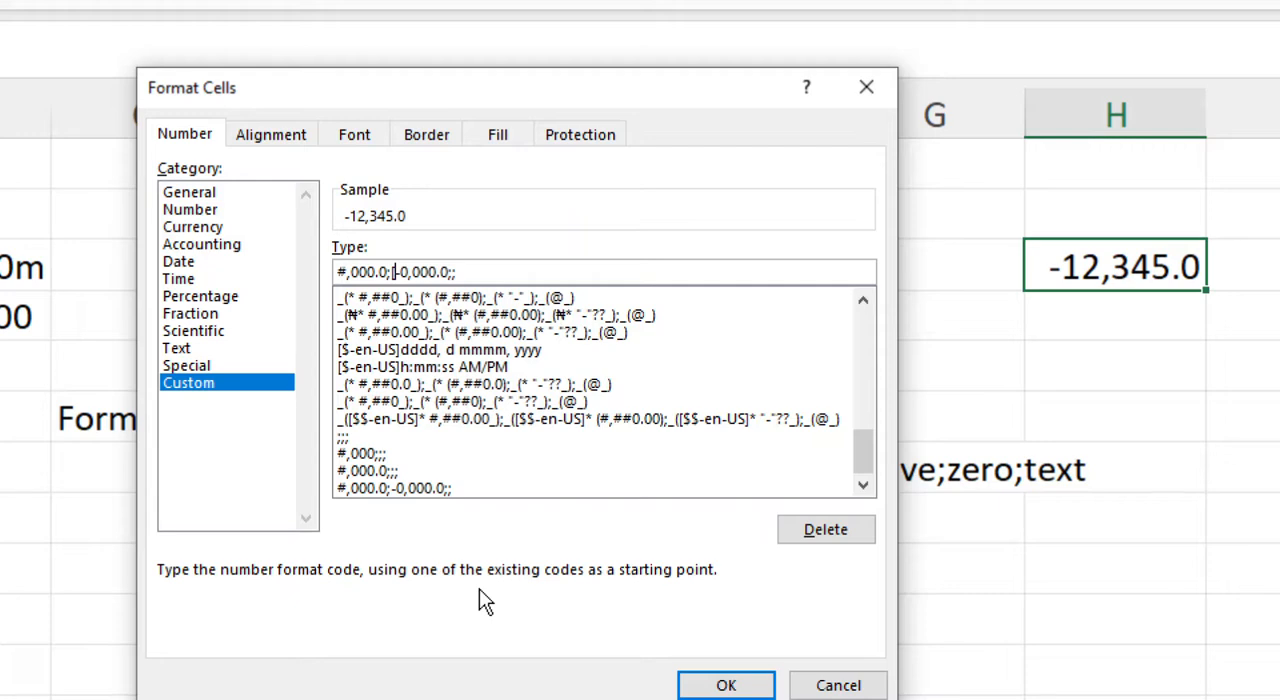
text(Red)
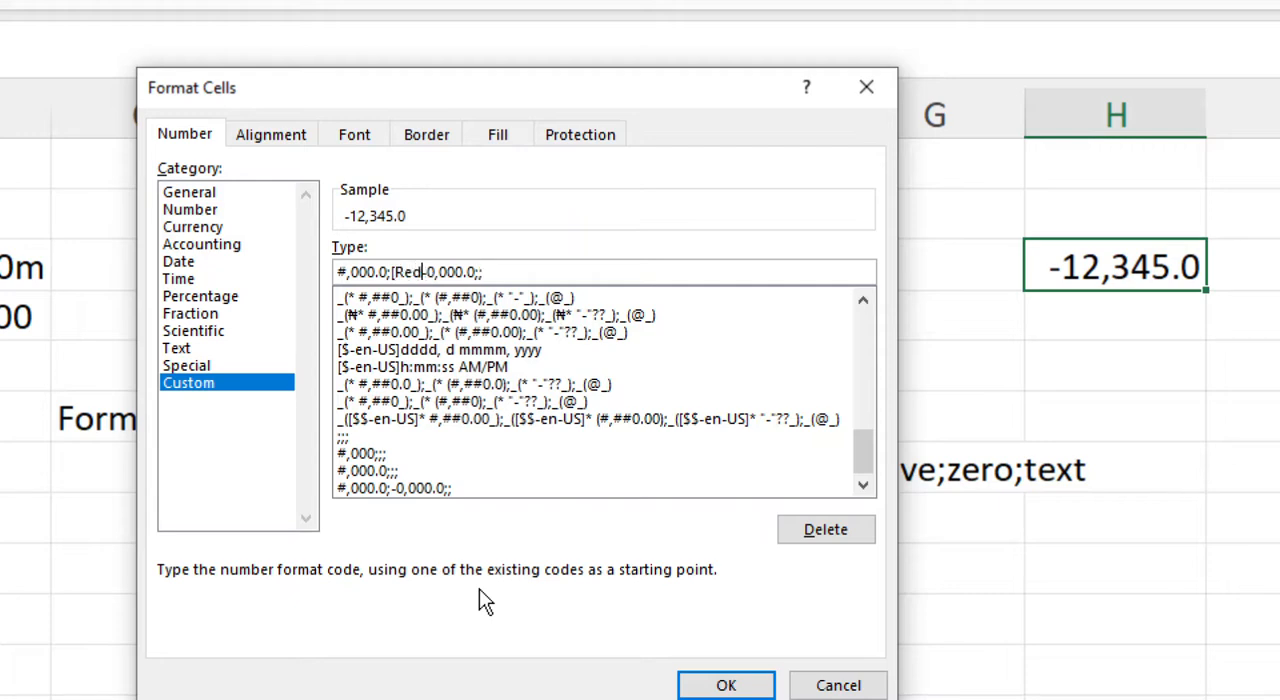
text(])
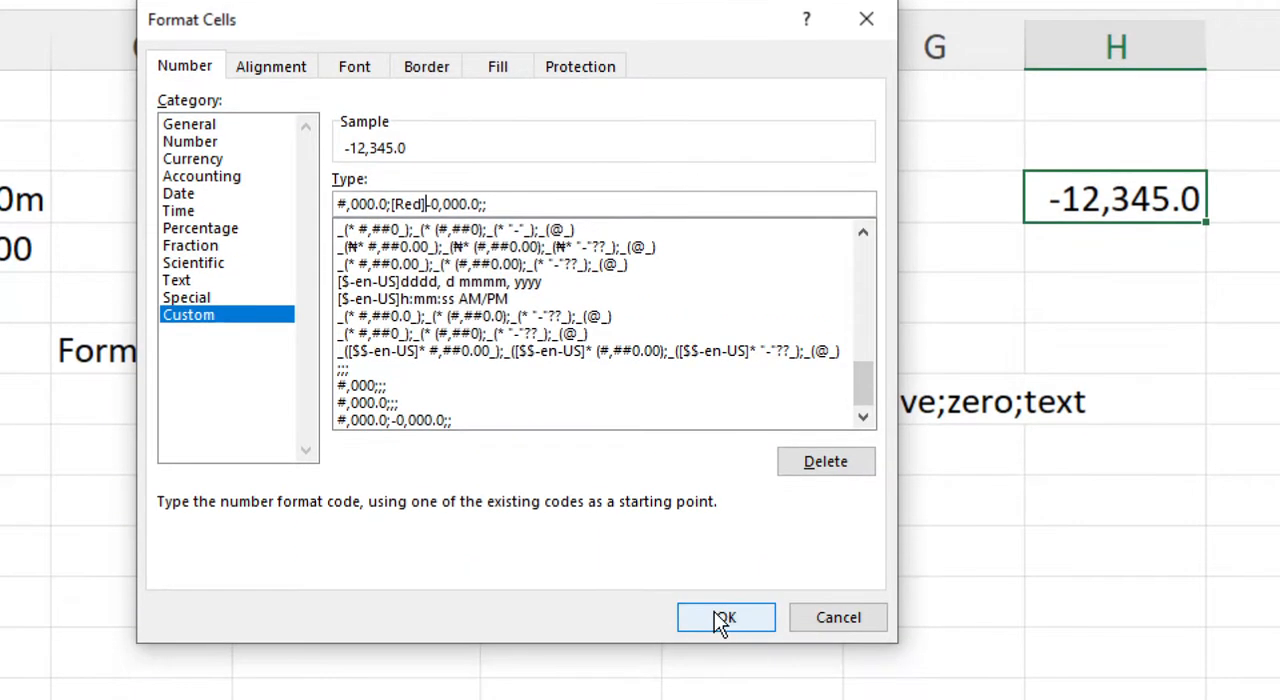
click(722, 618)
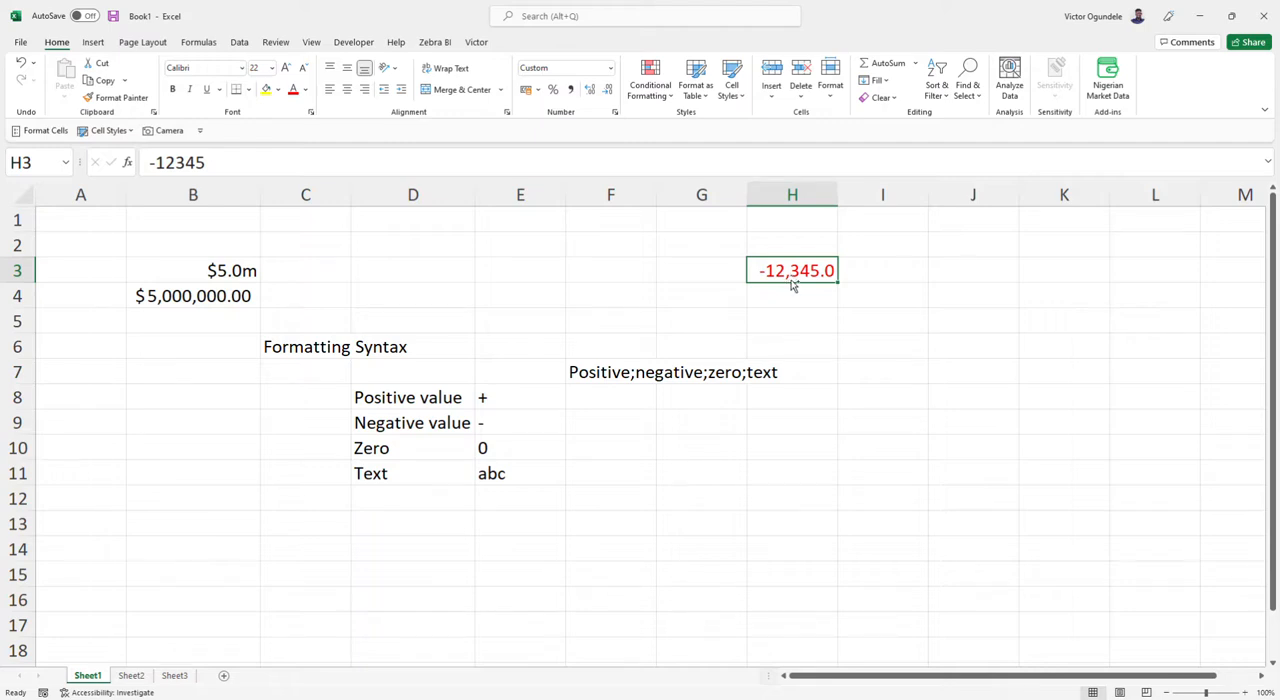
Make H3's custom format show zeros as a dash with the code #,000.0;[Red]-0,000.0;-.
key(ctrl+1)
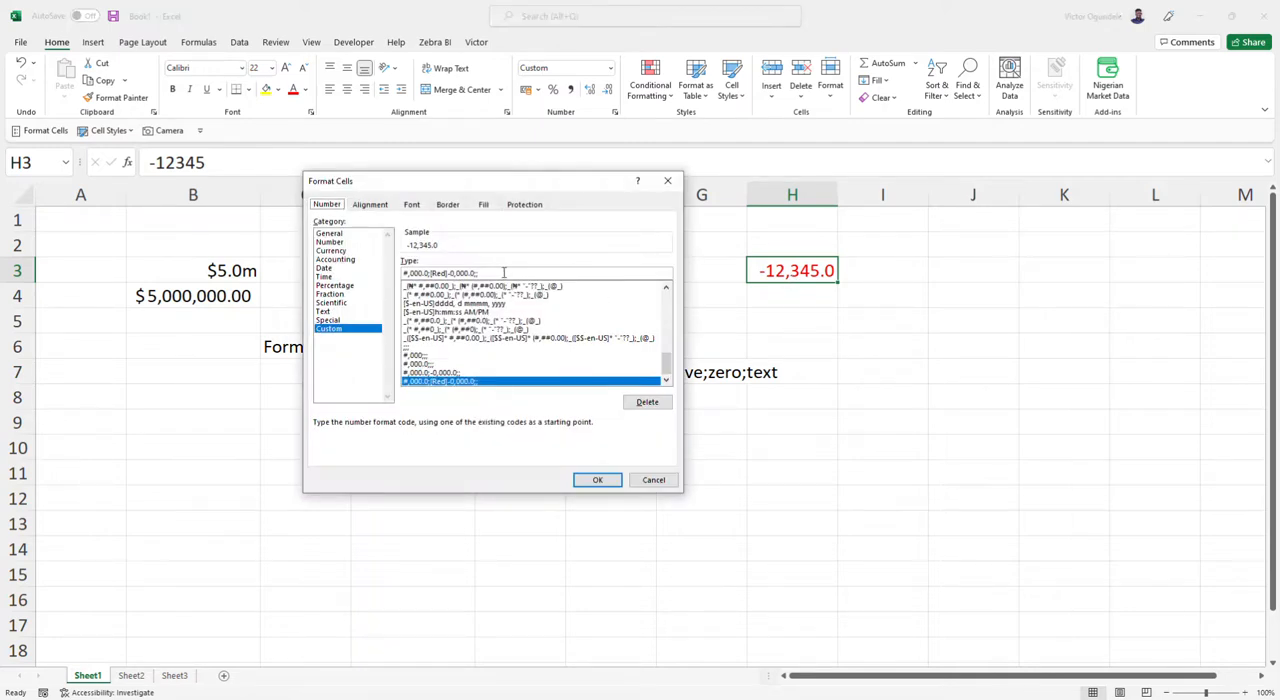
click(487, 273)
key(BackSpace)
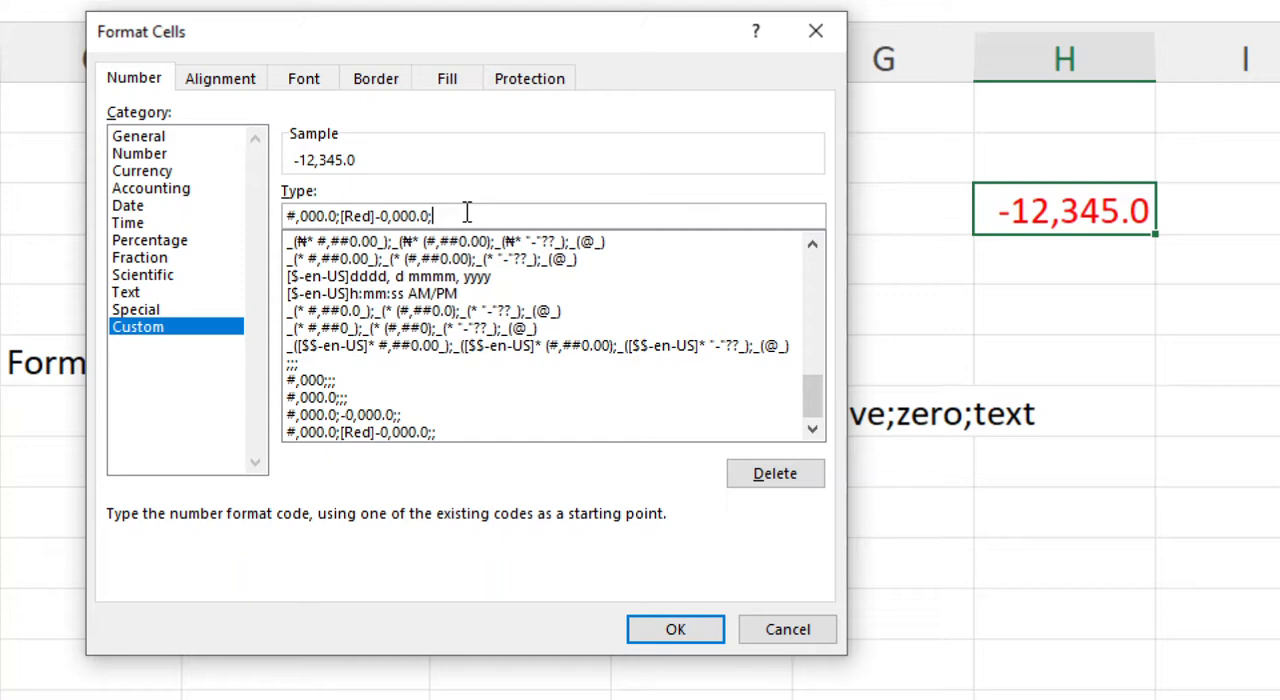
text(-)
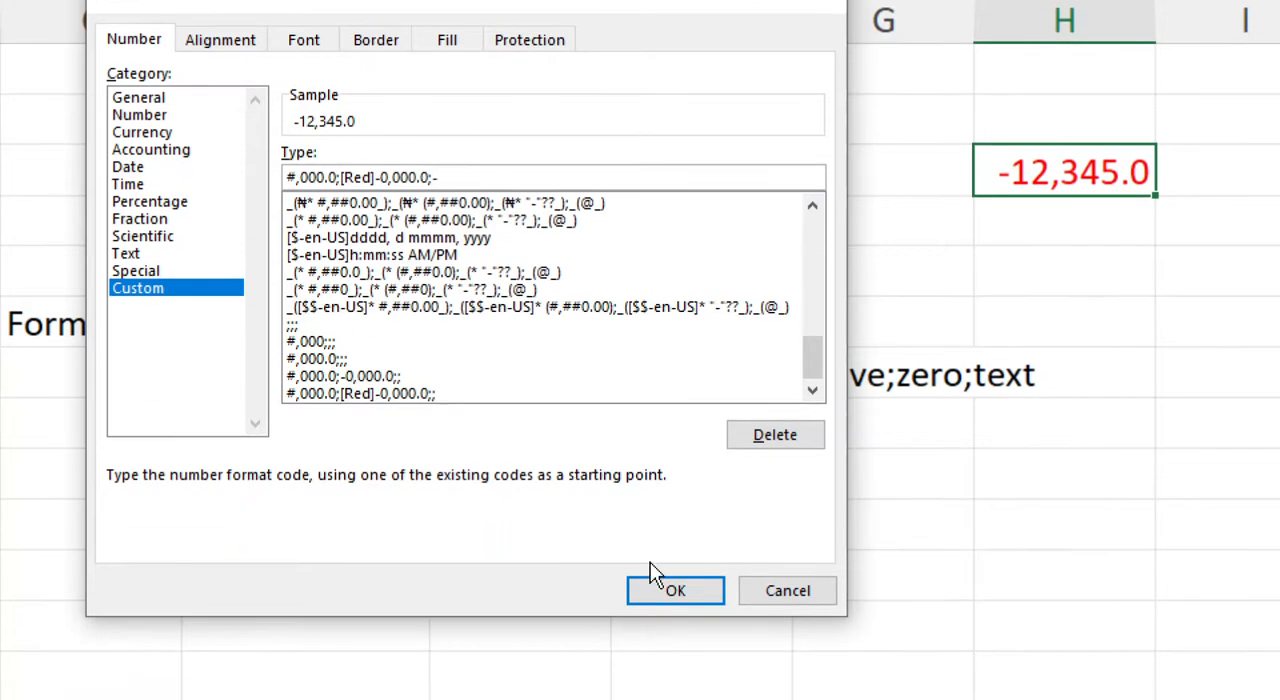
click(673, 628)
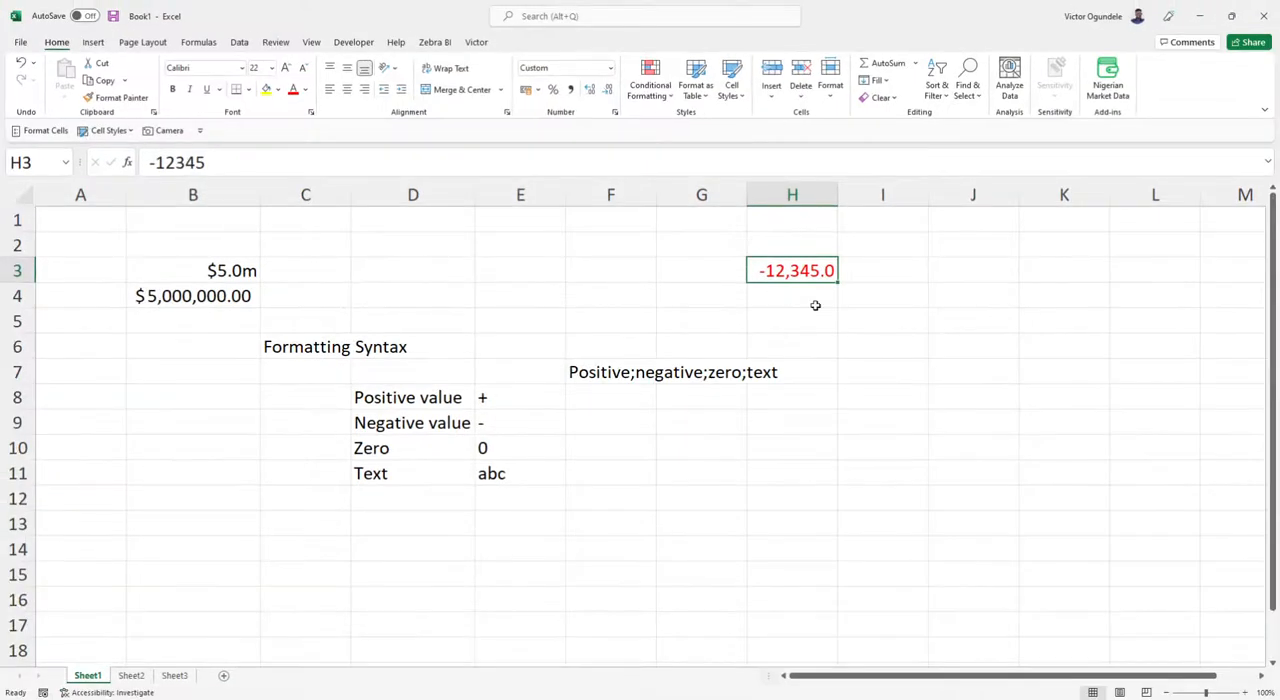
Test the custom format in cell H3 by entering 0 and then 1234.
scroll(859, 318, up, 3)
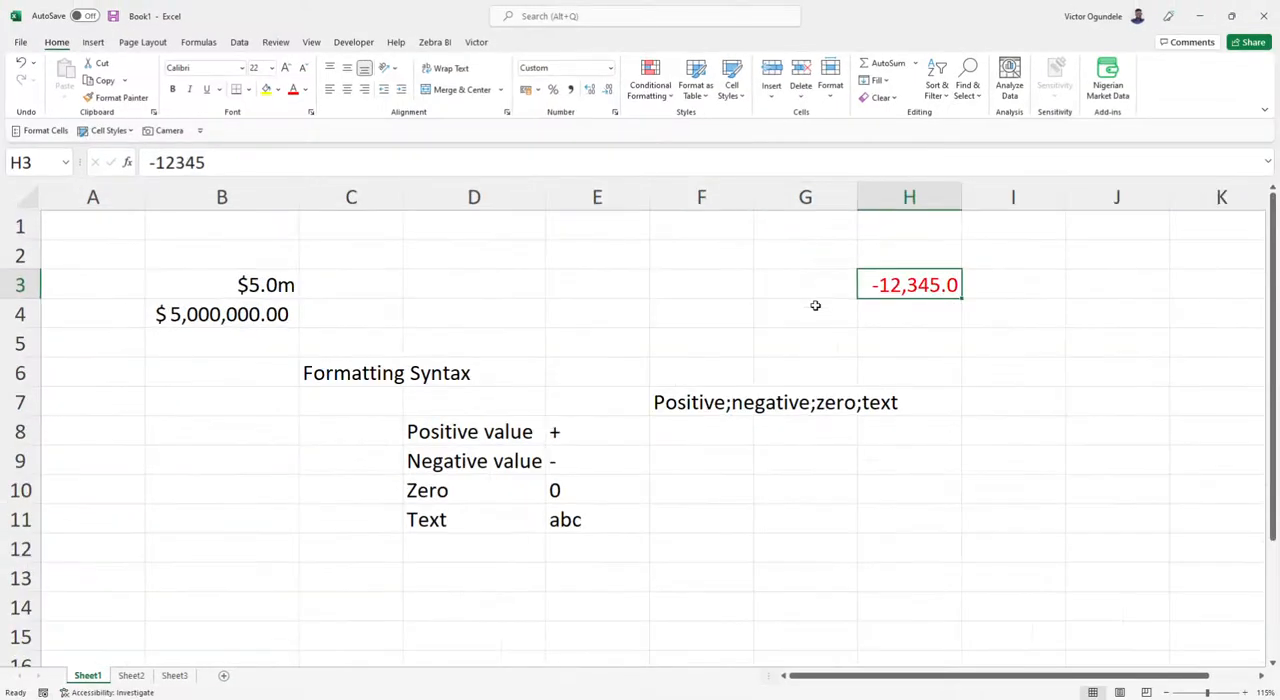
scroll(817, 380, right, 3)
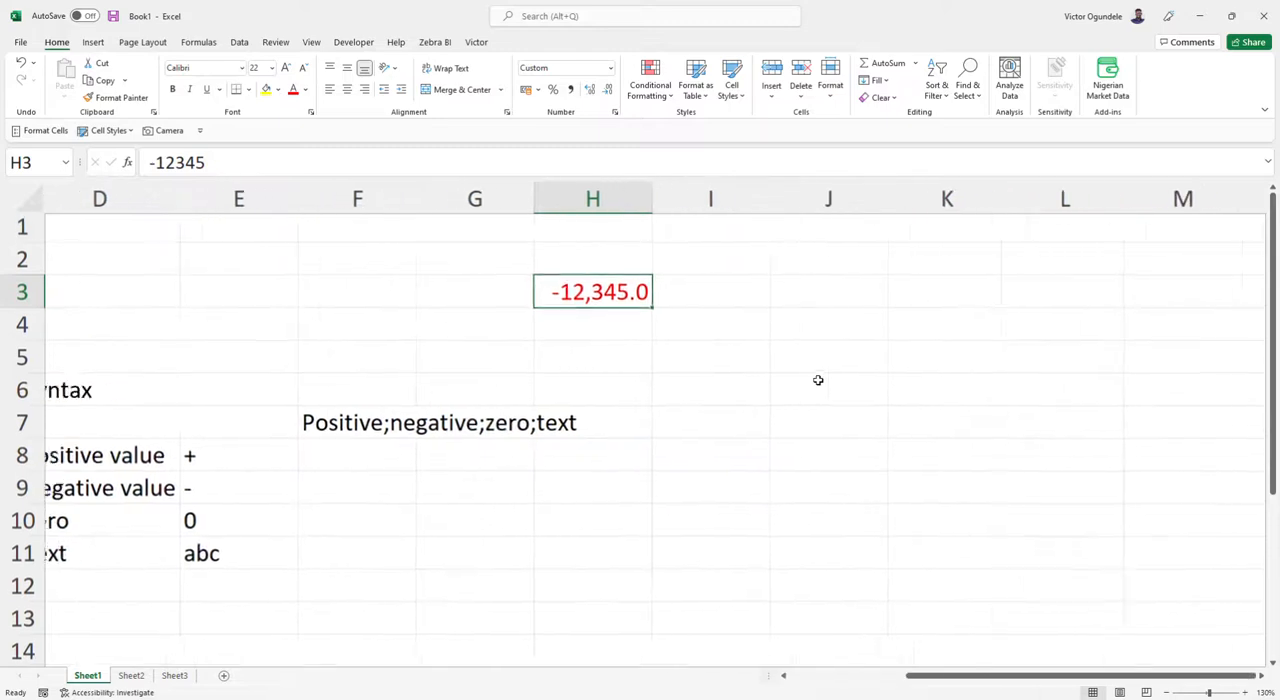
text(0)
key(Return)
key(Up)
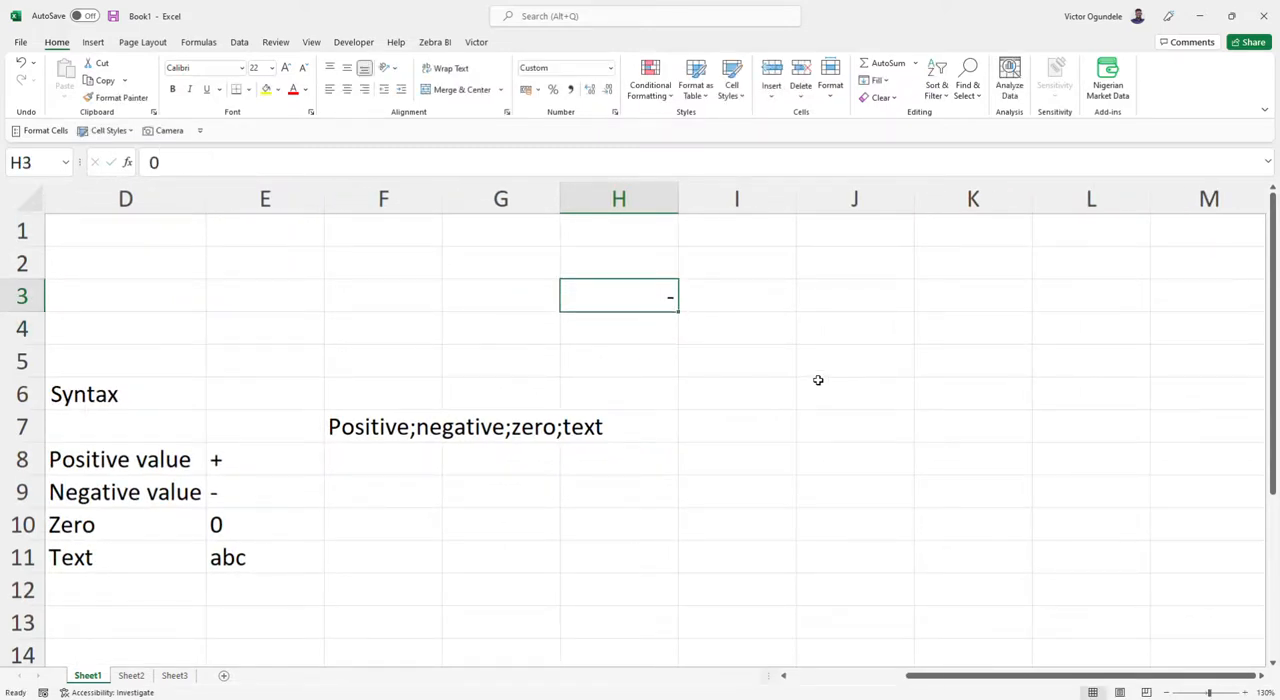
text(1234)
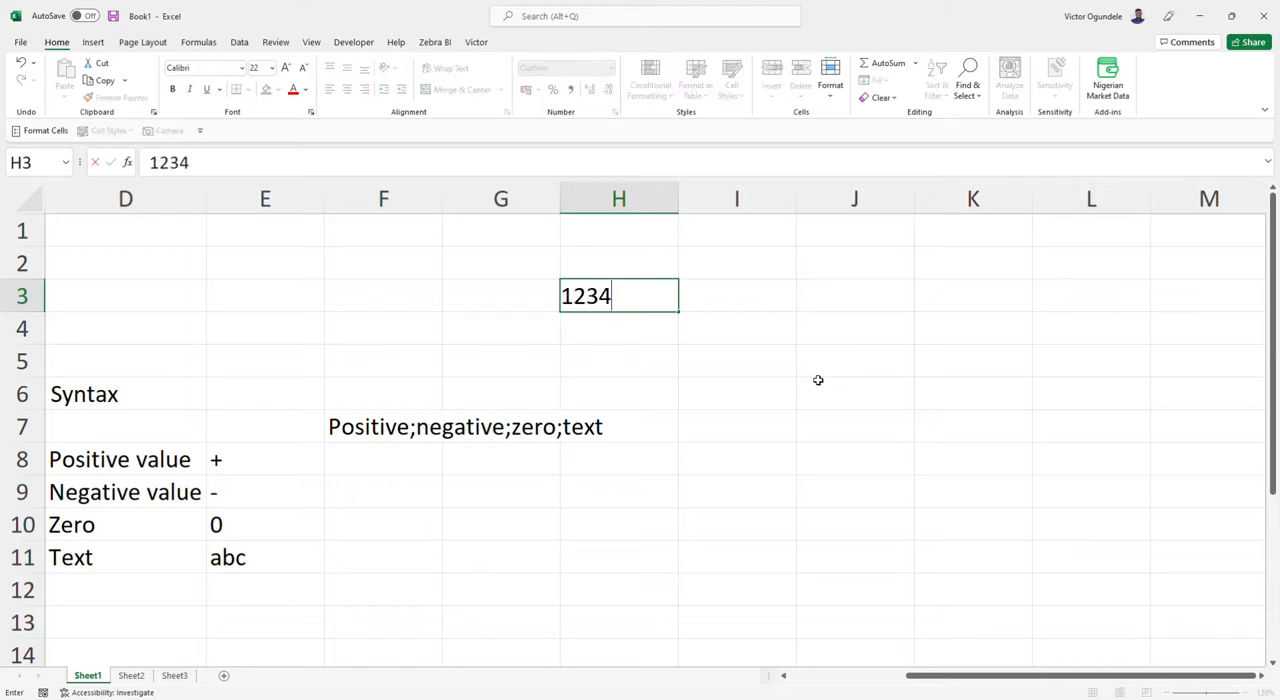
key(Return)
key(Up)
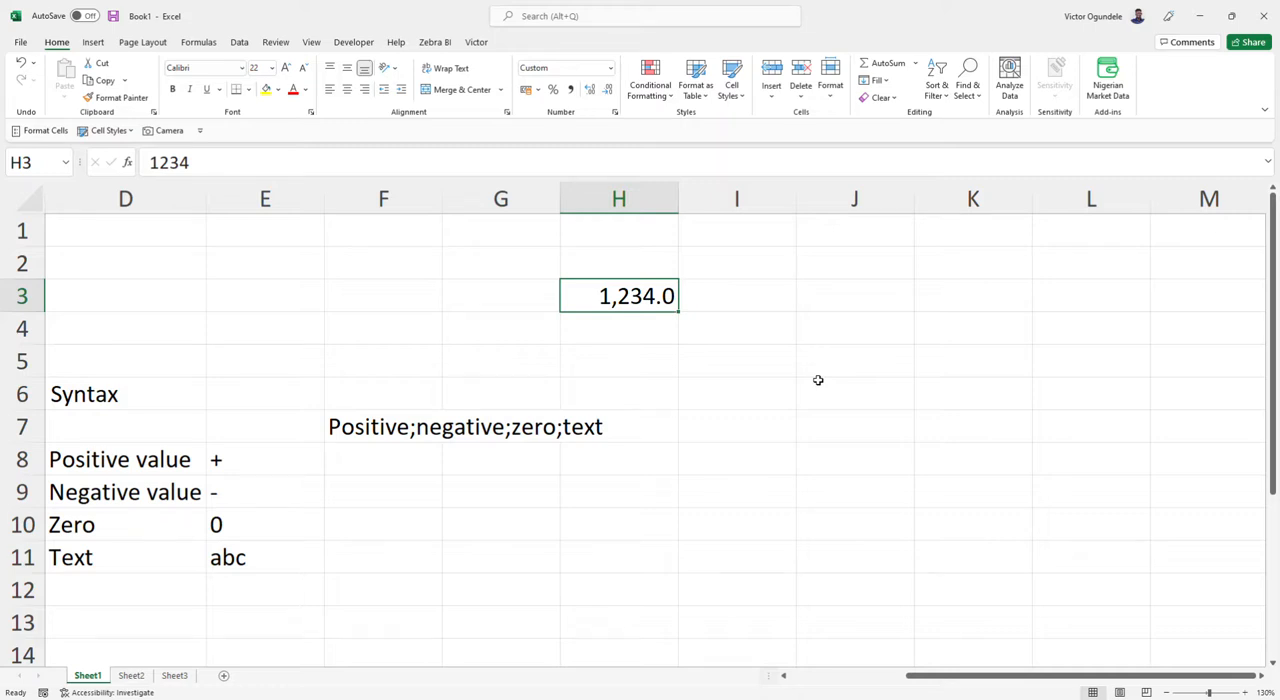
Enter -12345 in cell H3 to test the negative section of the format.
text(-12345)
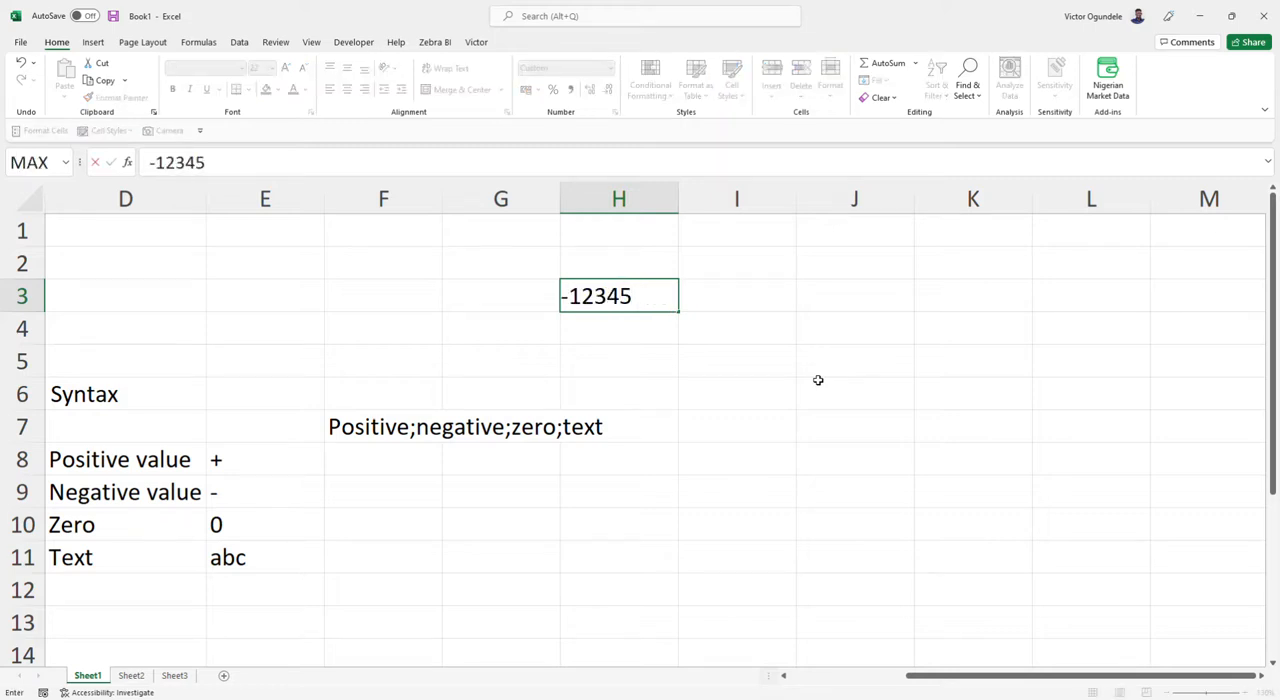
key(Return)
key(Up)
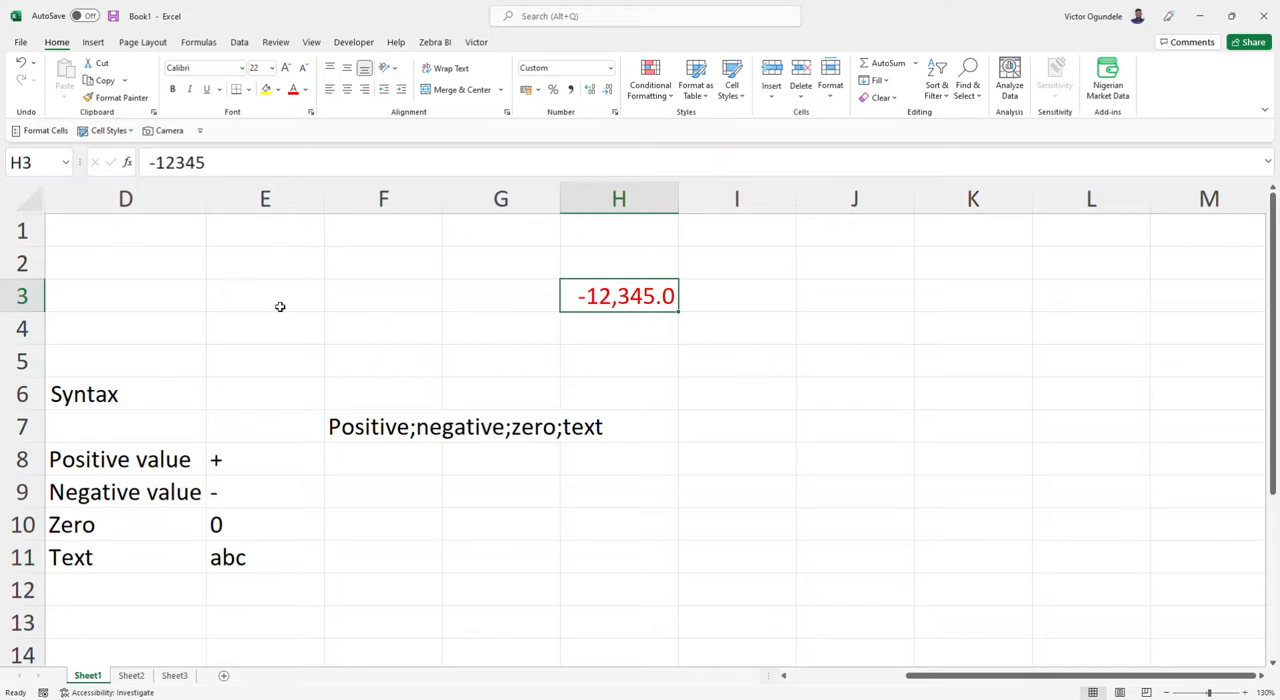
Reopen the custom number format settings for H3 and browse the list of format codes from its end to its start.
key(ctrl+1)
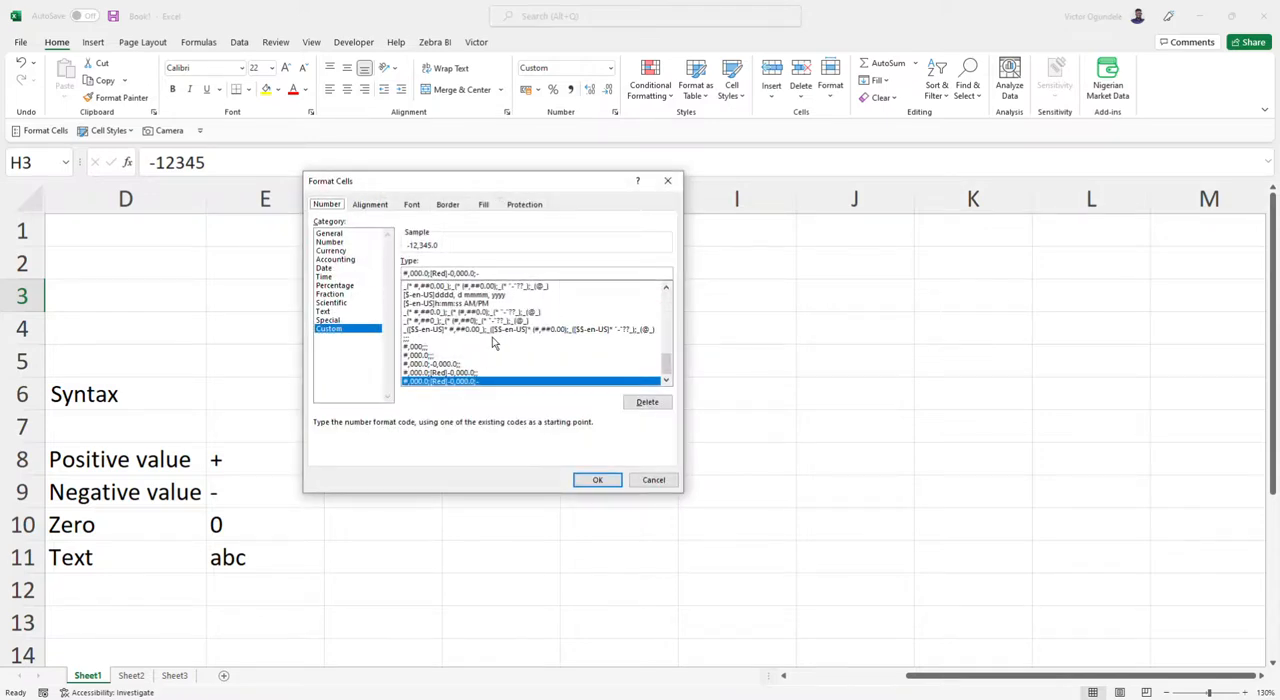
key(Escape)
key(ctrl+1)
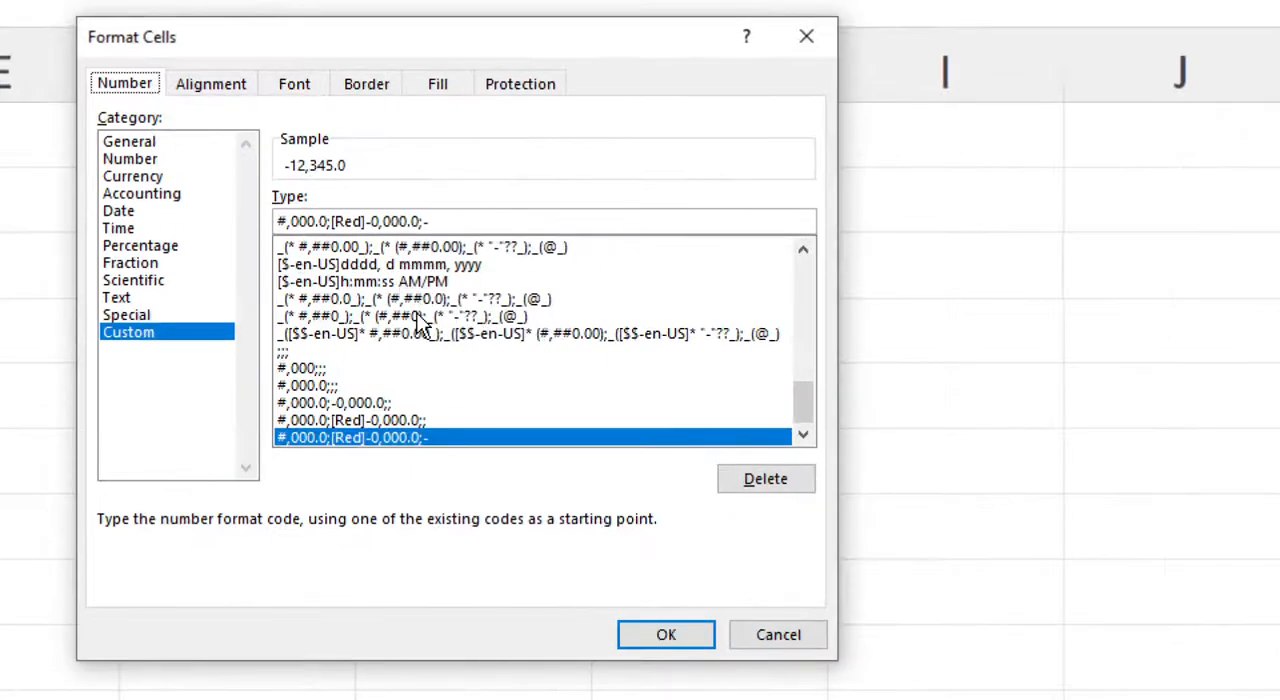
mouse_move(803, 402)
mouse_down()
mouse_move(807, 283)
mouse_move(807, 420)
mouse_up()
click(447, 221)
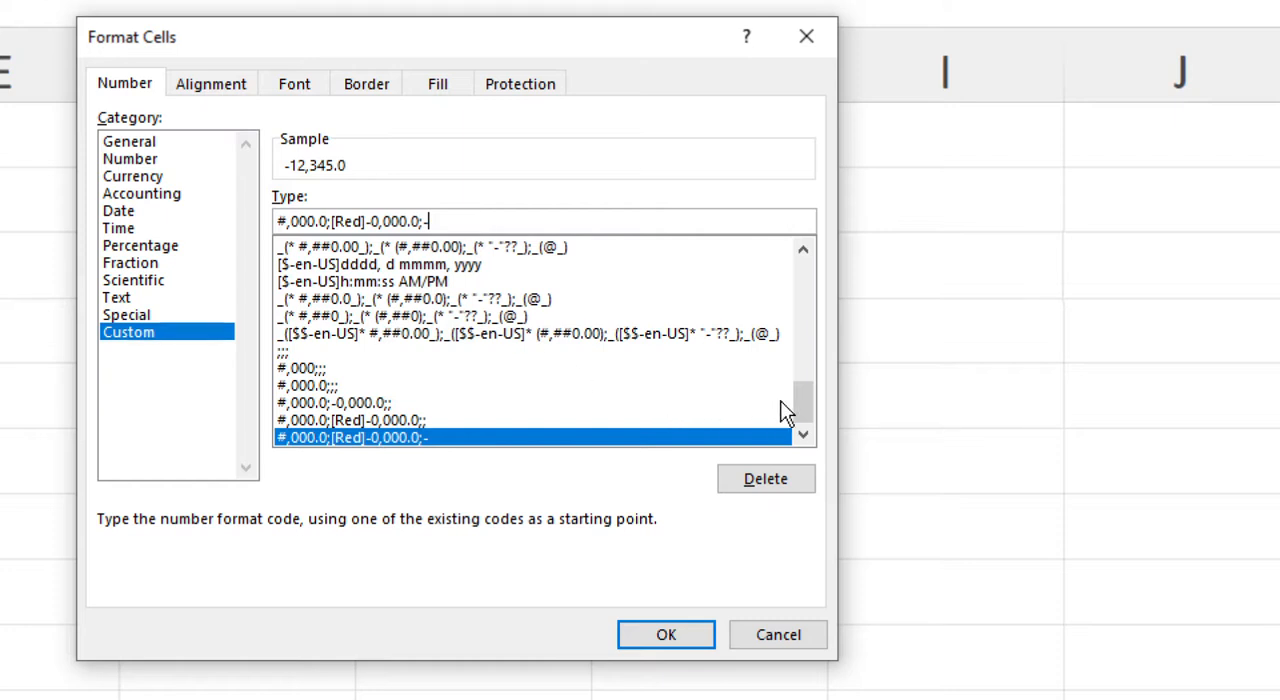
drag(803, 408, 806, 257)
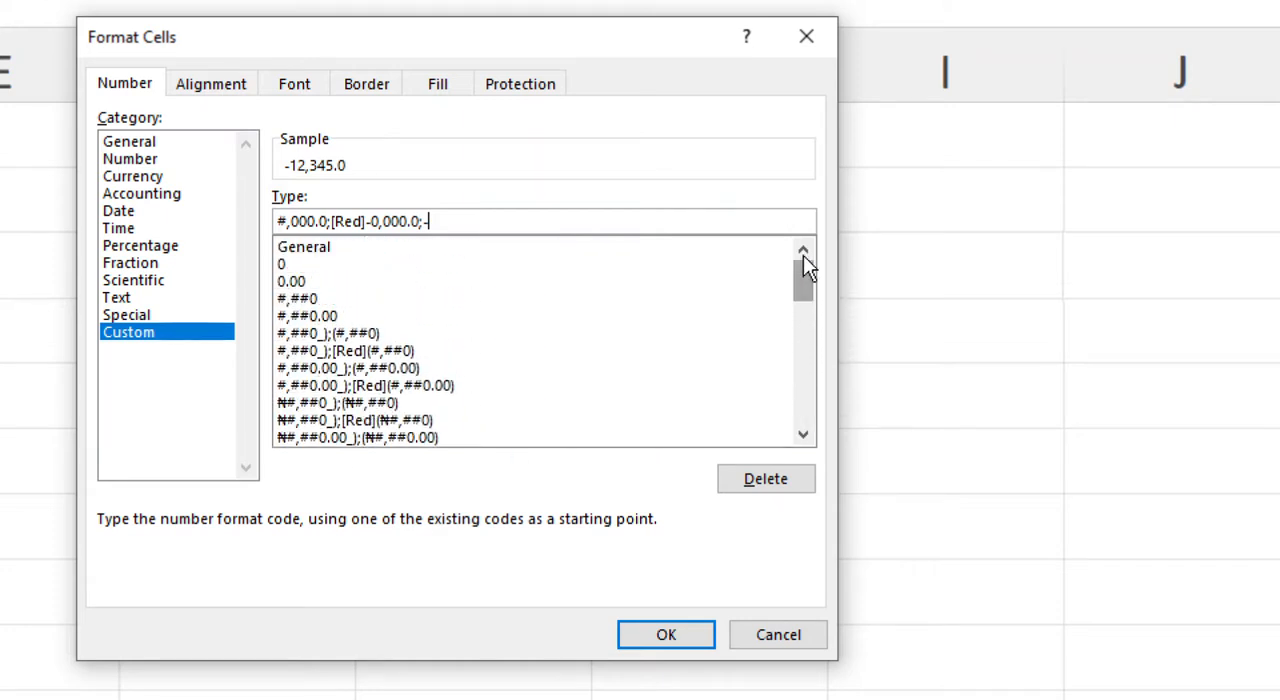
Preview H3's value with the built-in format codes 0.00, #,##0 and #,##0_);(#,##0).
click(292, 281)
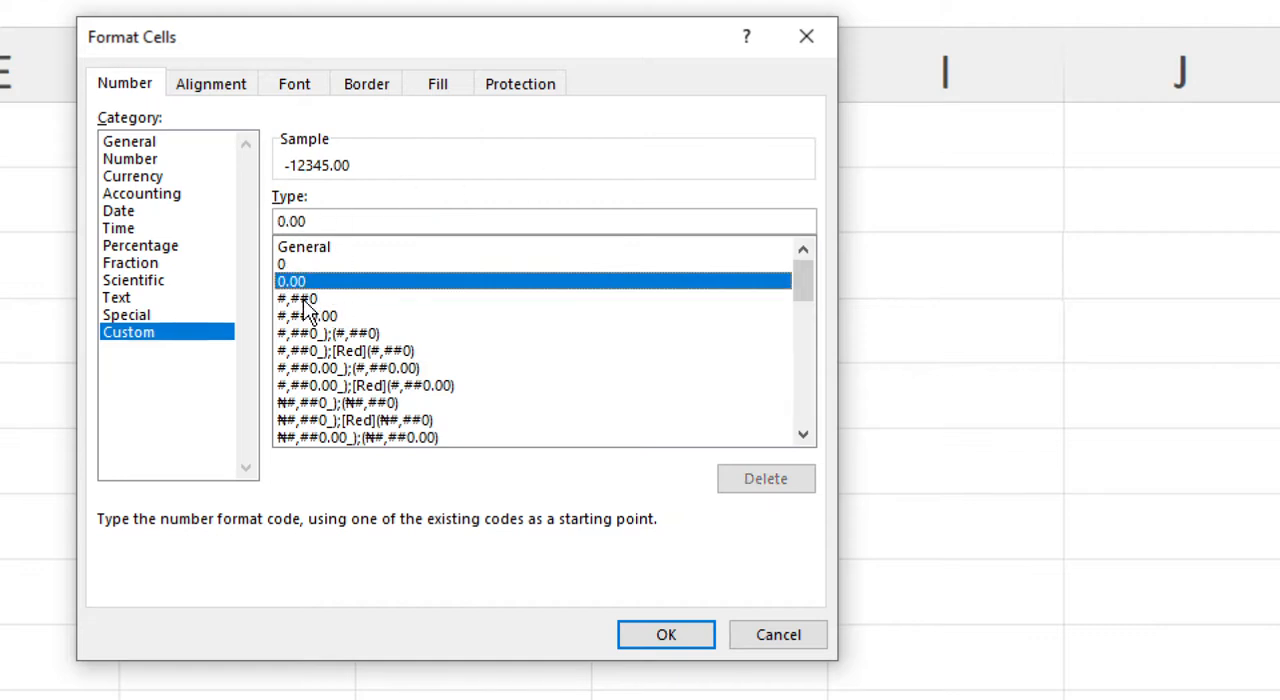
click(304, 300)
click(341, 337)
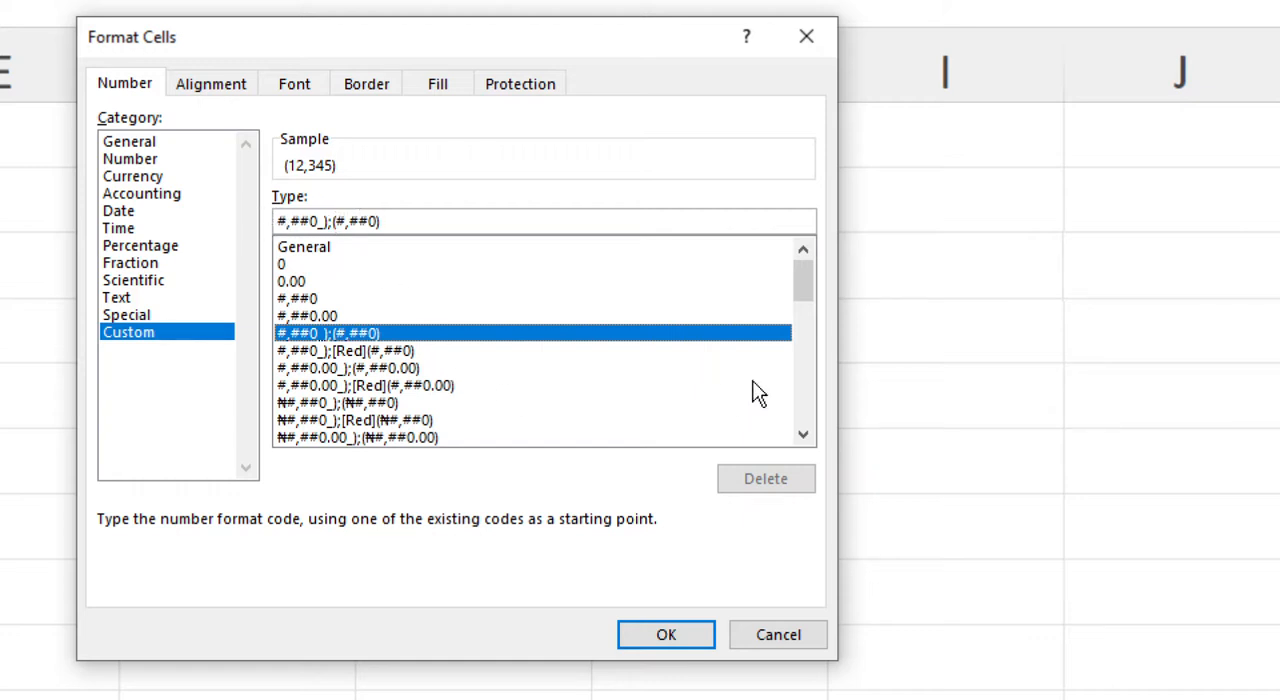
Enclose negatives in parentheses in H3's existing custom format instead of a minus sign, using the code #,000.0;[Red](0,000.0);-.
drag(800, 280, 798, 418)
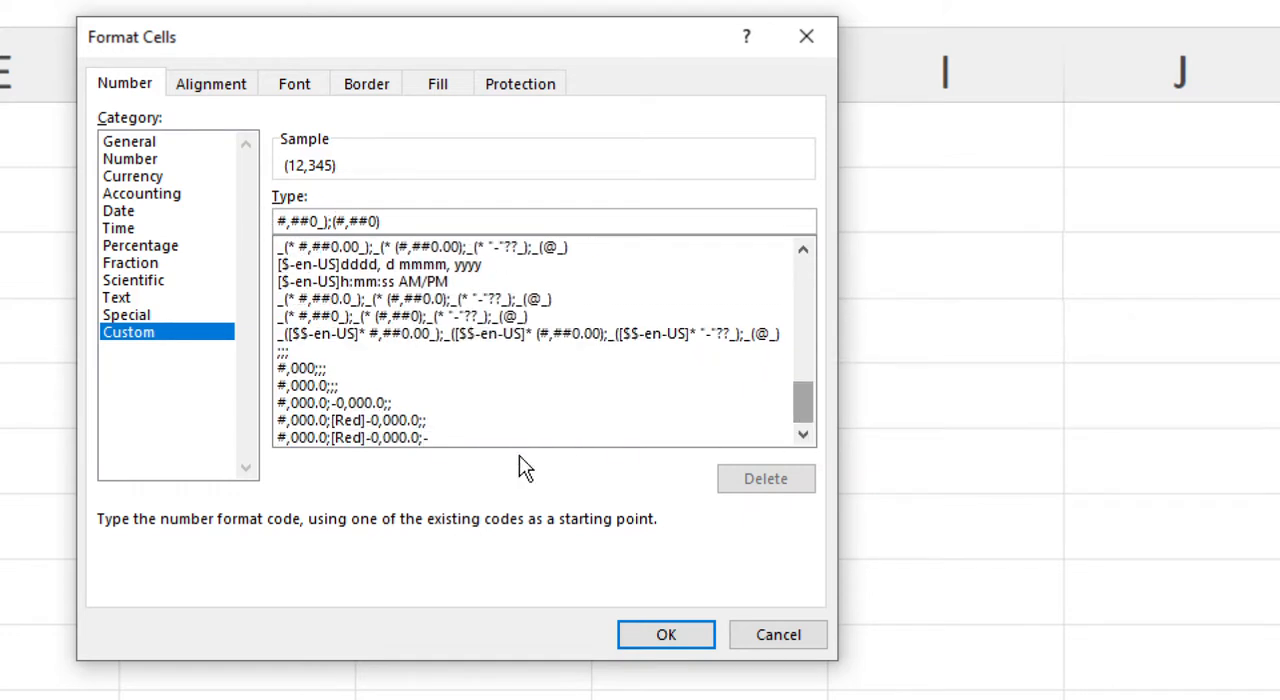
click(304, 439)
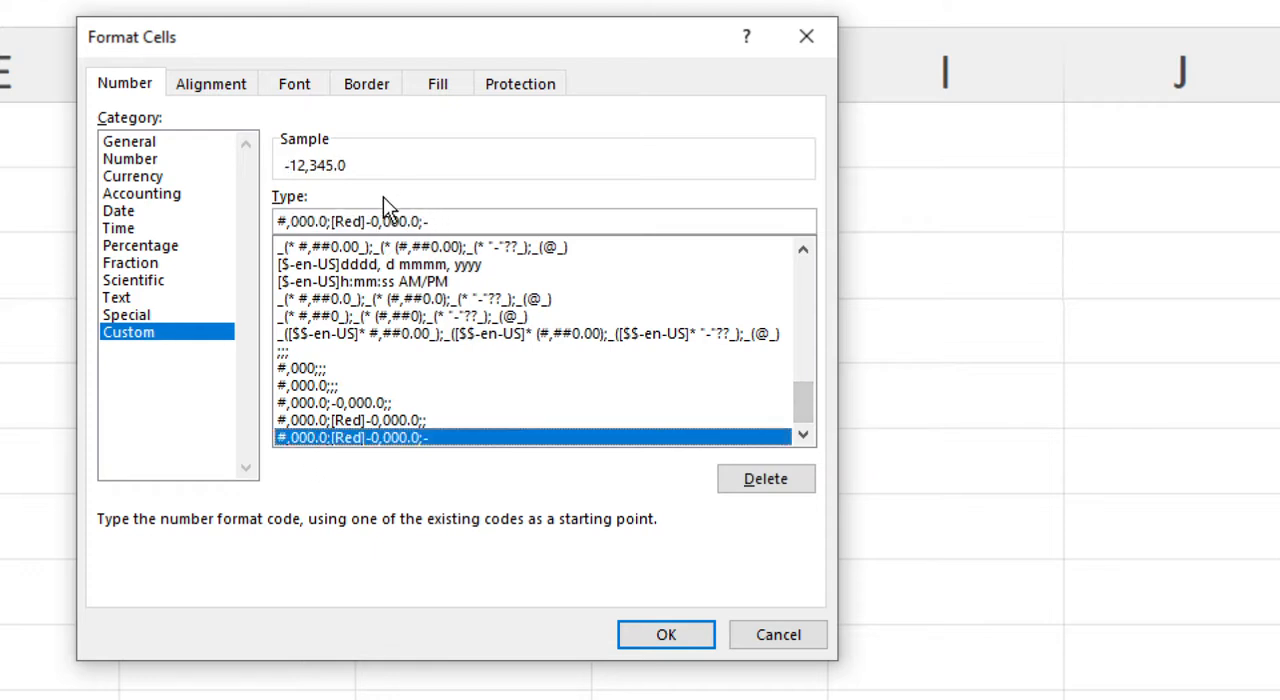
click(371, 221)
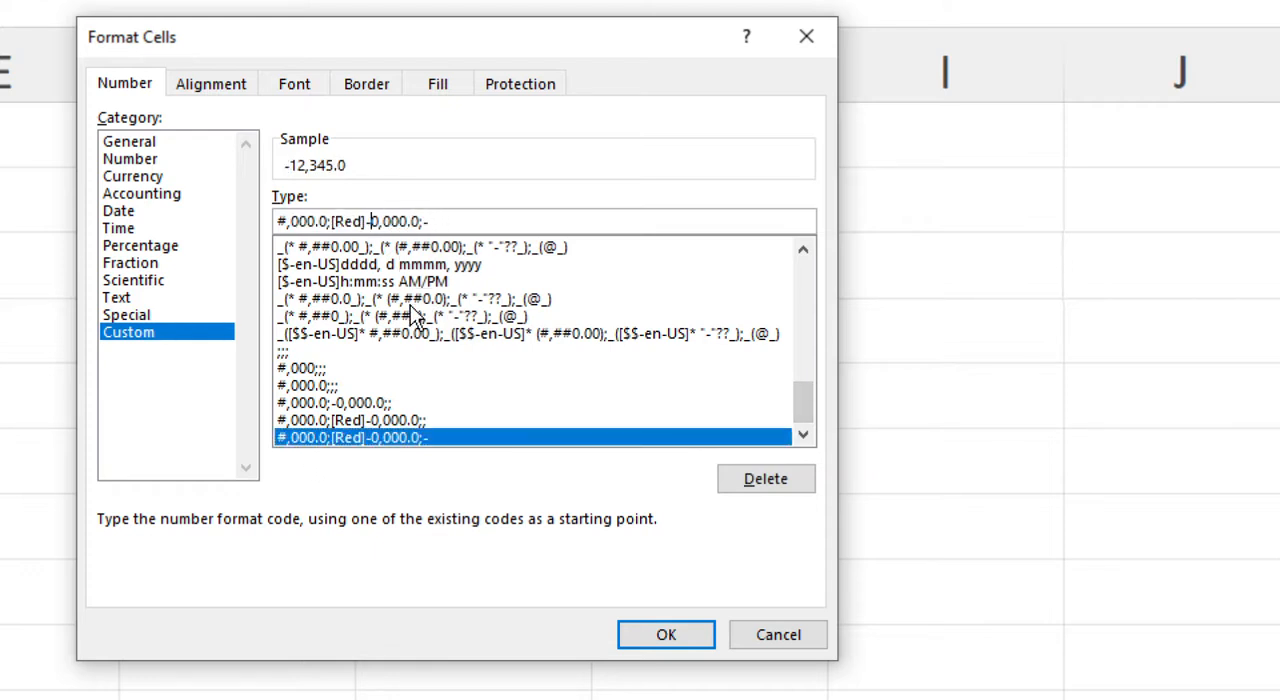
key(BackSpace)
text(()
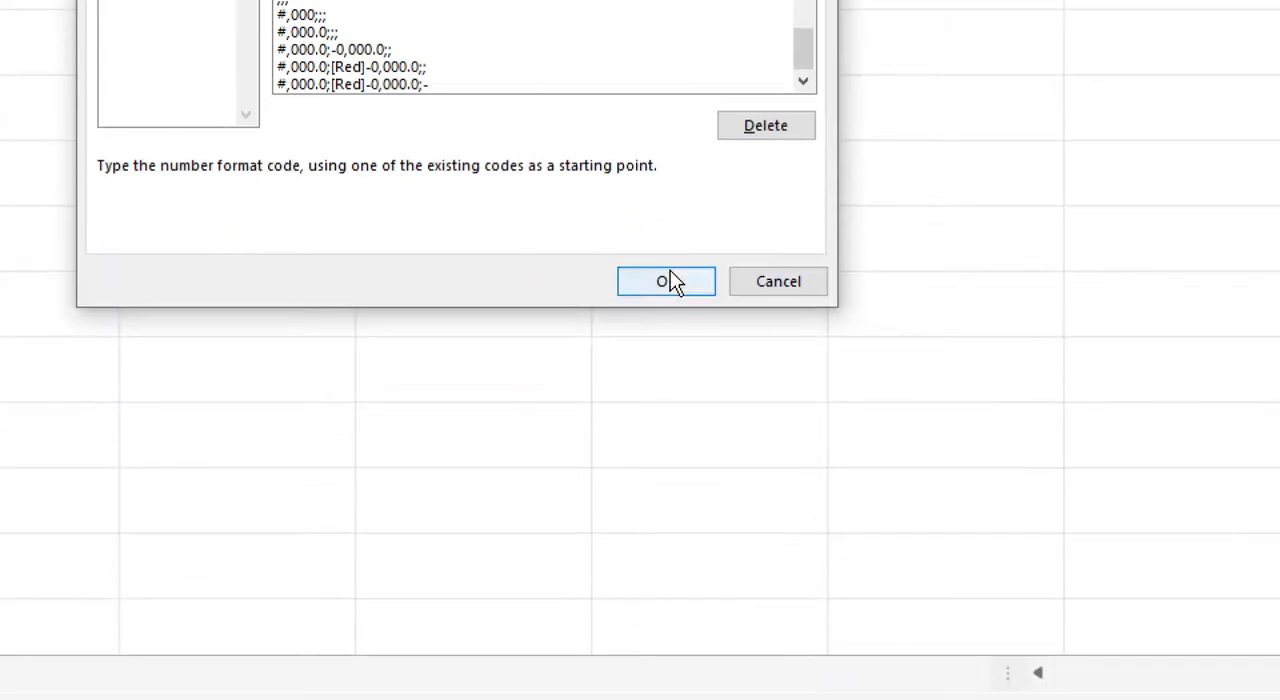
click(672, 283)
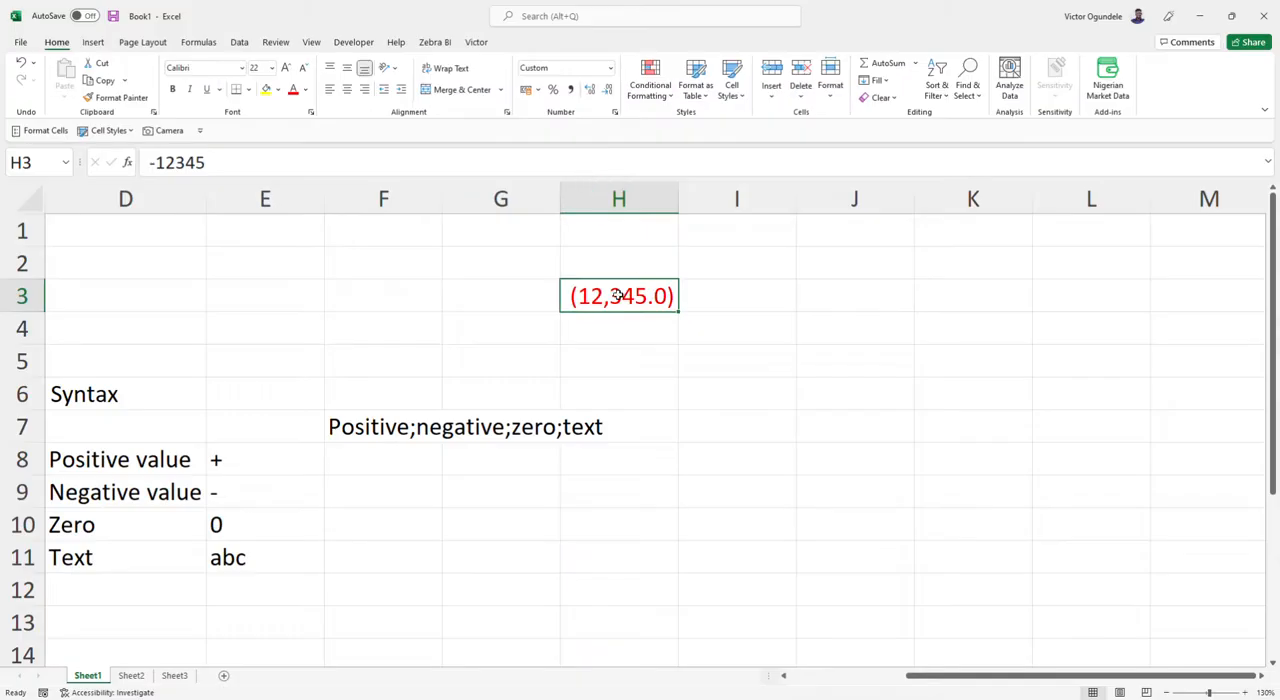
Try the built-in naira format codes on H3 and apply ₦#,##0.00_);(₦#,##0.00).
key(ctrl+1)
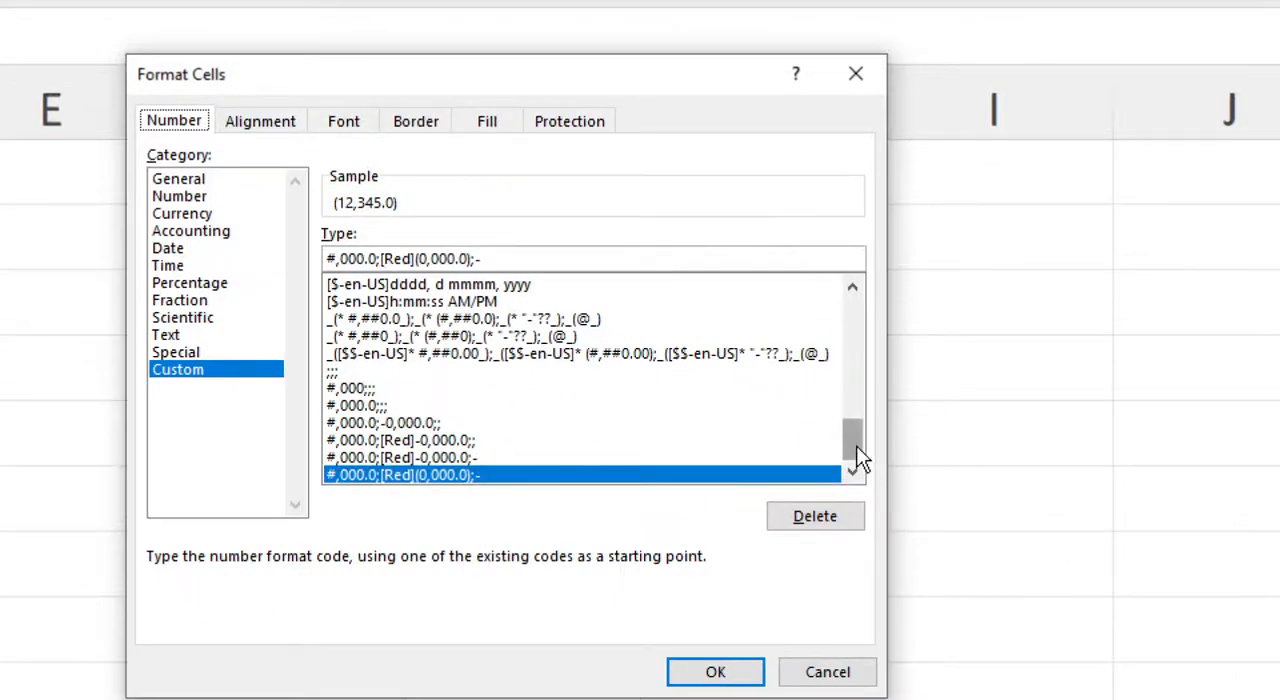
drag(856, 446, 848, 318)
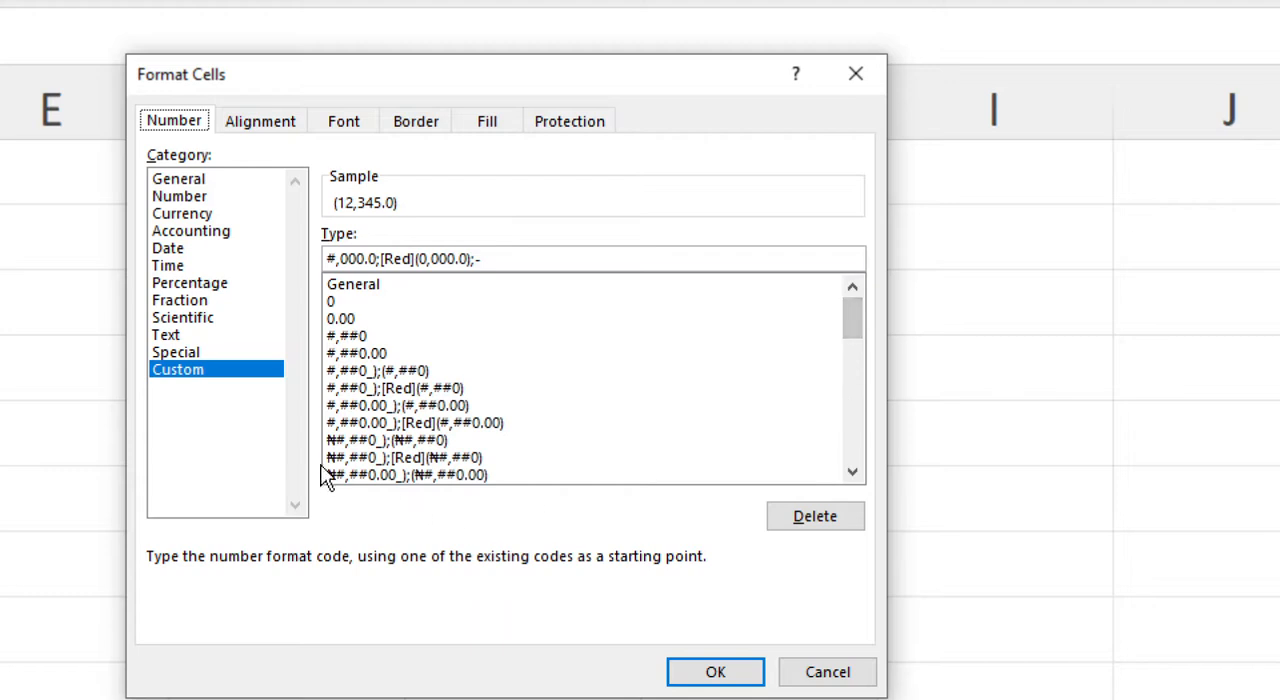
click(367, 441)
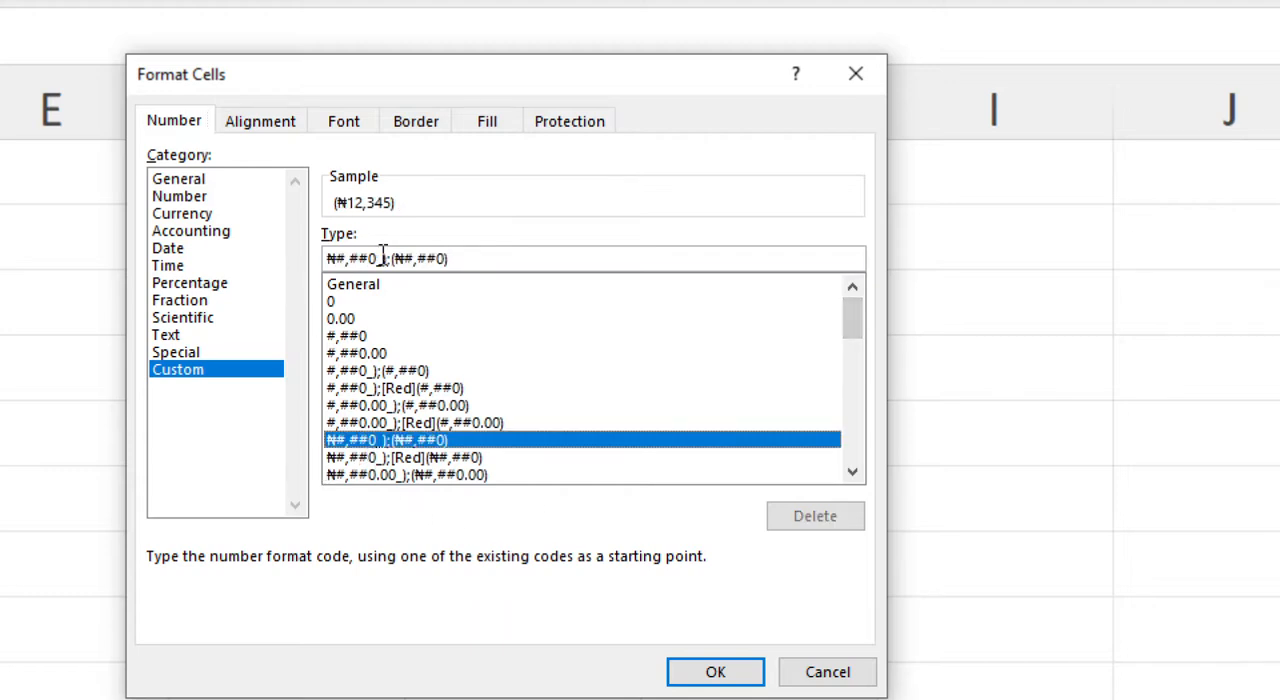
click(444, 462)
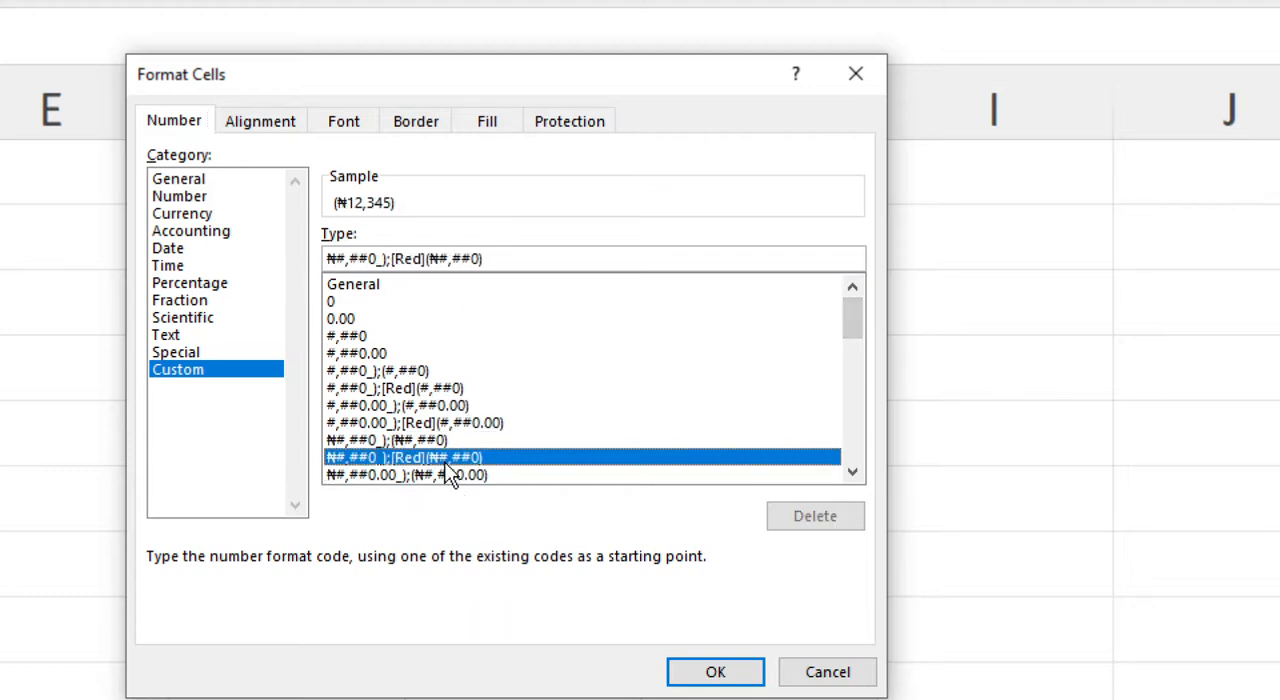
click(452, 471)
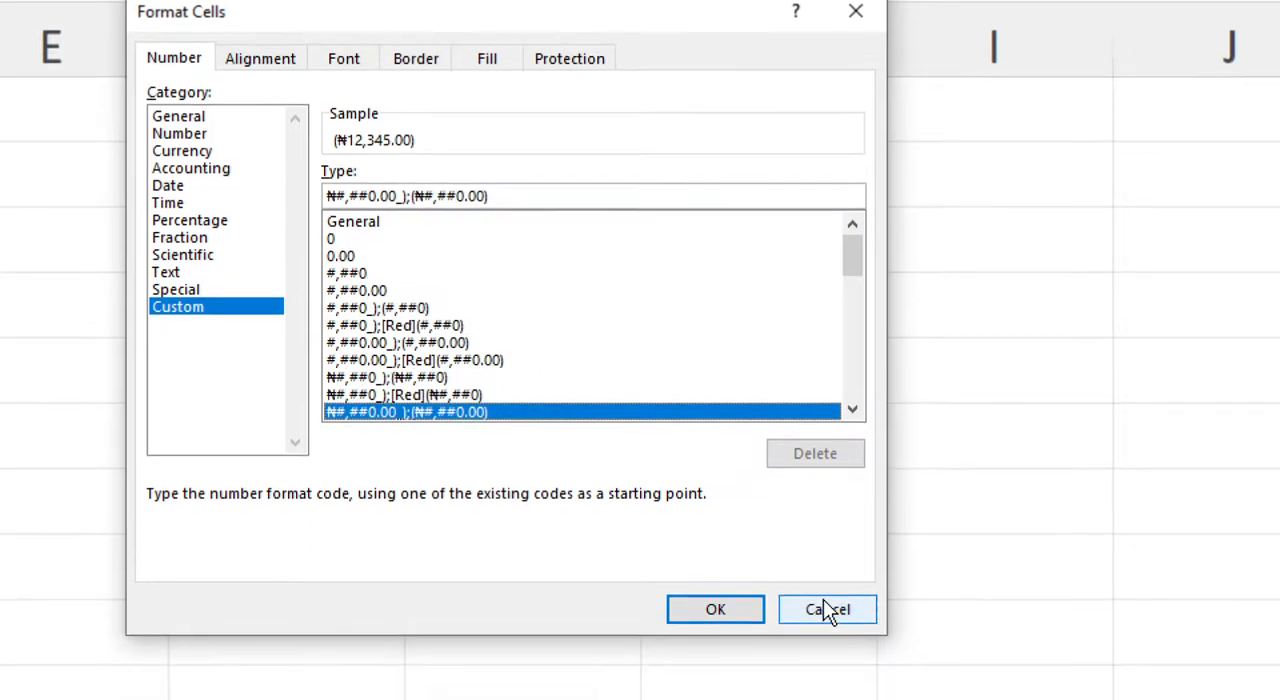
click(730, 612)
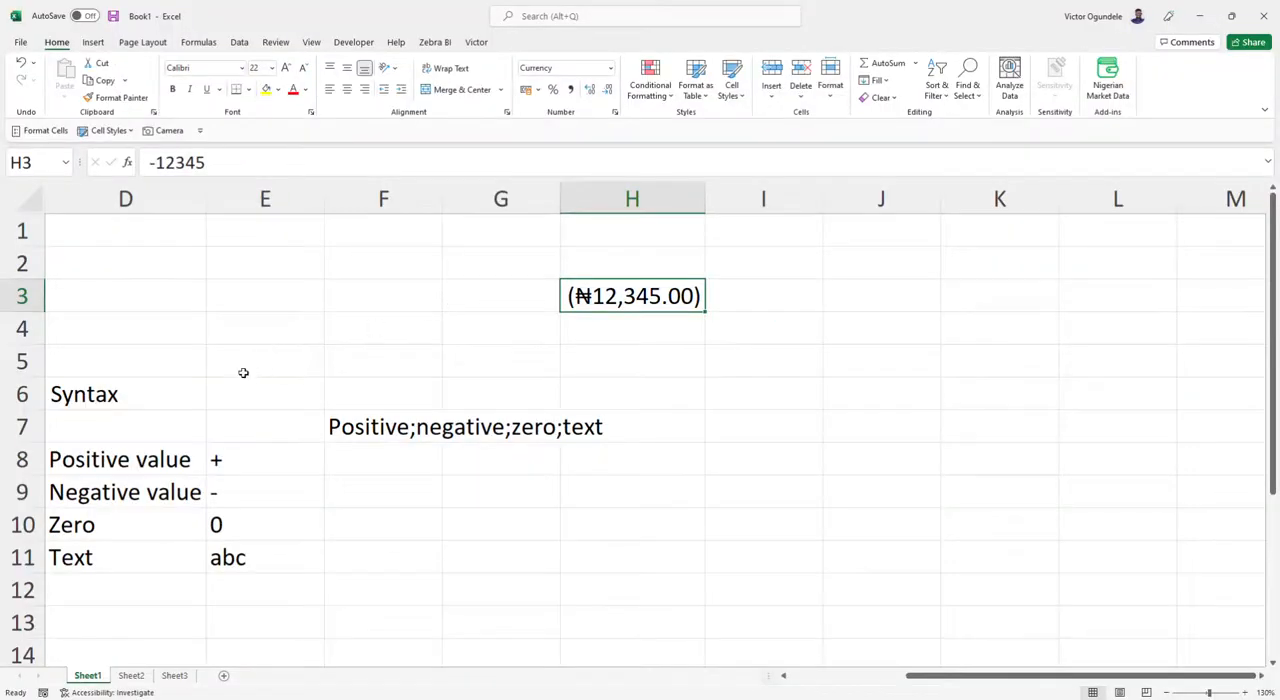
Compare the number formats and underlying values of cells B3 and B4.
scroll(270, 360, left, 3)
click(280, 328)
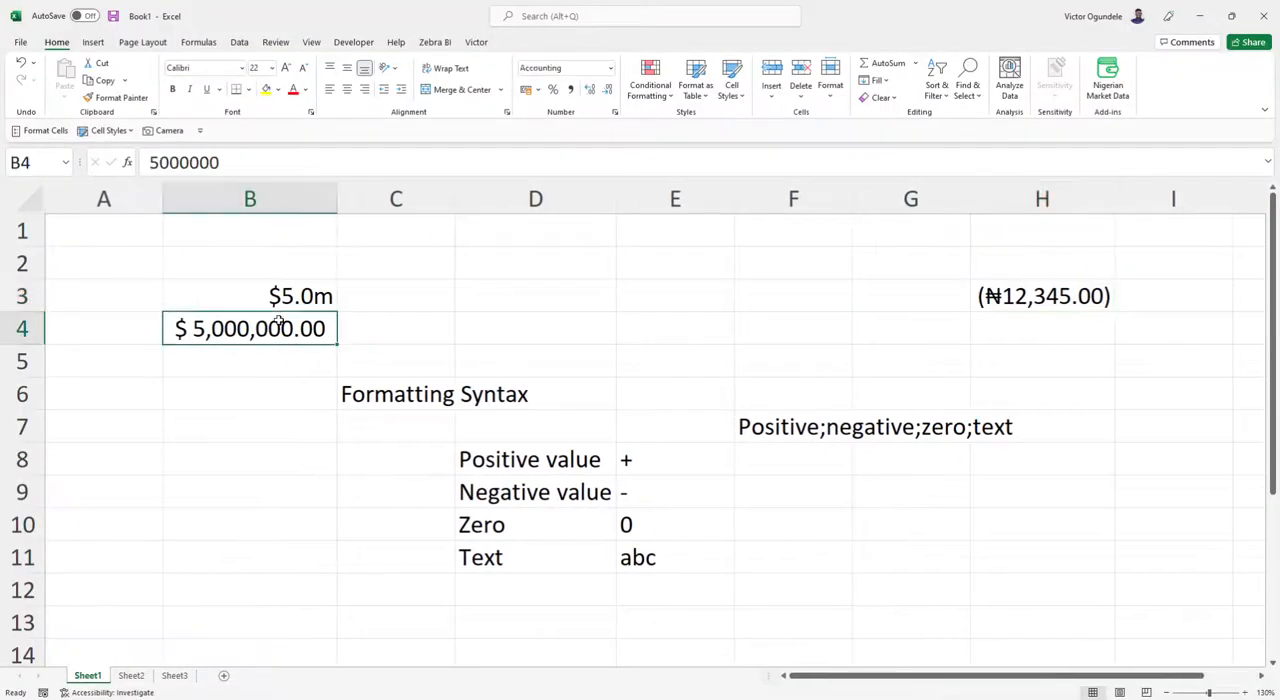
click(274, 297)
click(262, 322)
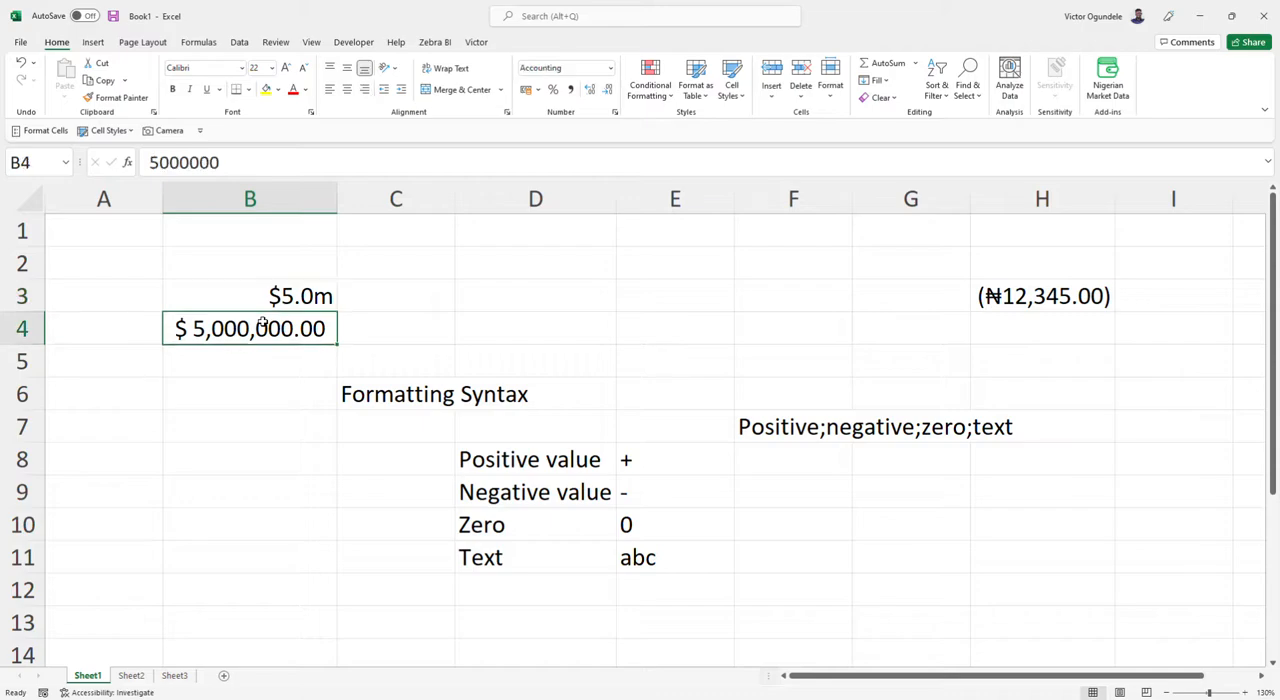